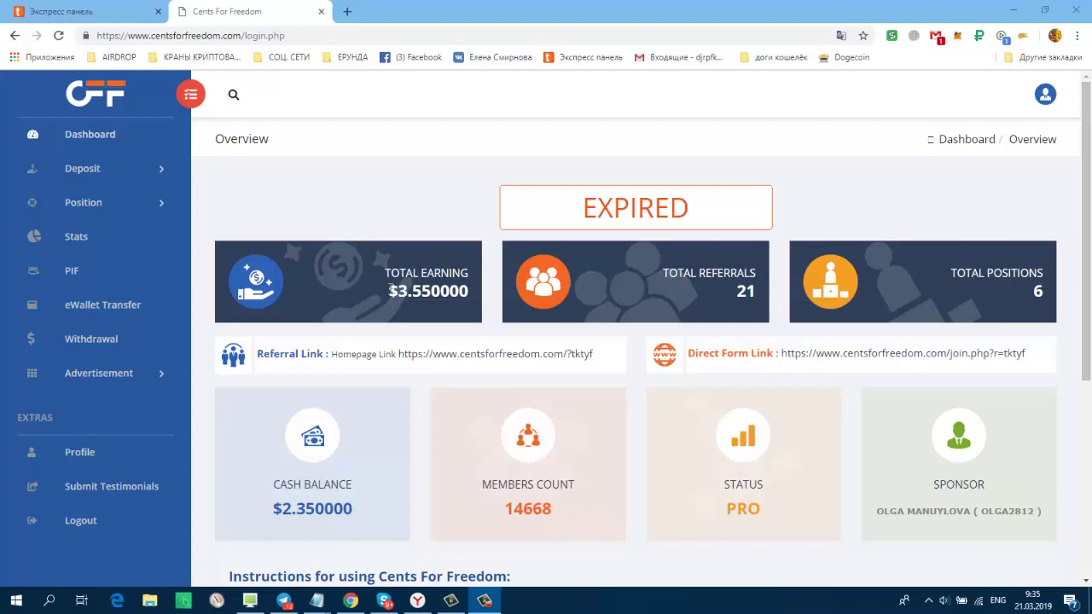
Review the dashboard's total earnings, cash balance and the instruction on purchasing positions.
{"action": "left_click_drag", "start_coordinate": [397, 290], "coordinate": [470, 297]}
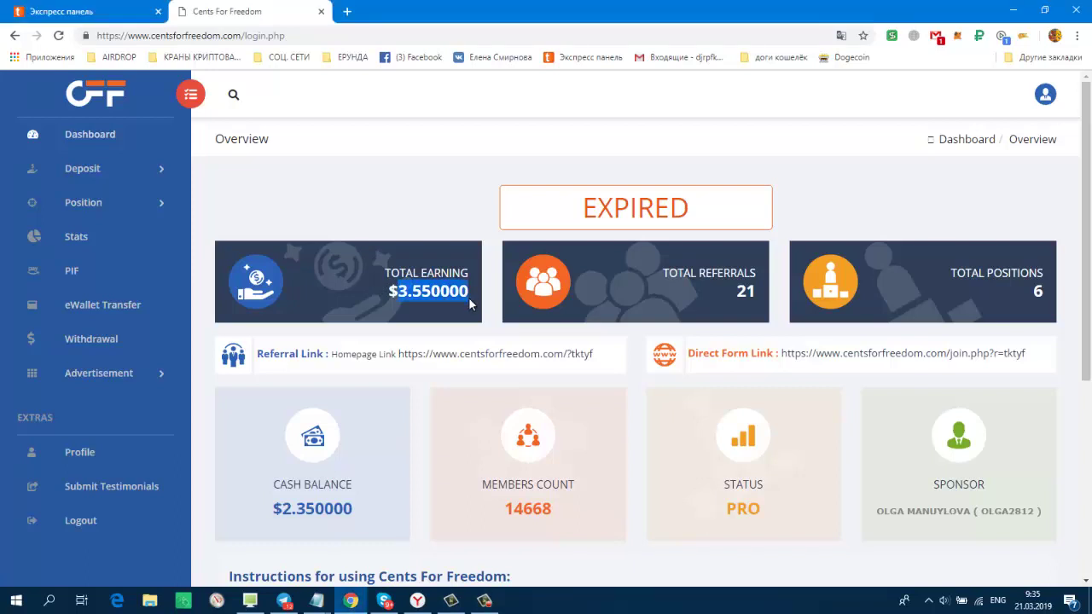
{"action": "scroll", "coordinate": [460, 350], "scroll_direction": "down", "scroll_amount": 3}
{"action": "left_click_drag", "start_coordinate": [365, 307], "coordinate": [282, 304]}
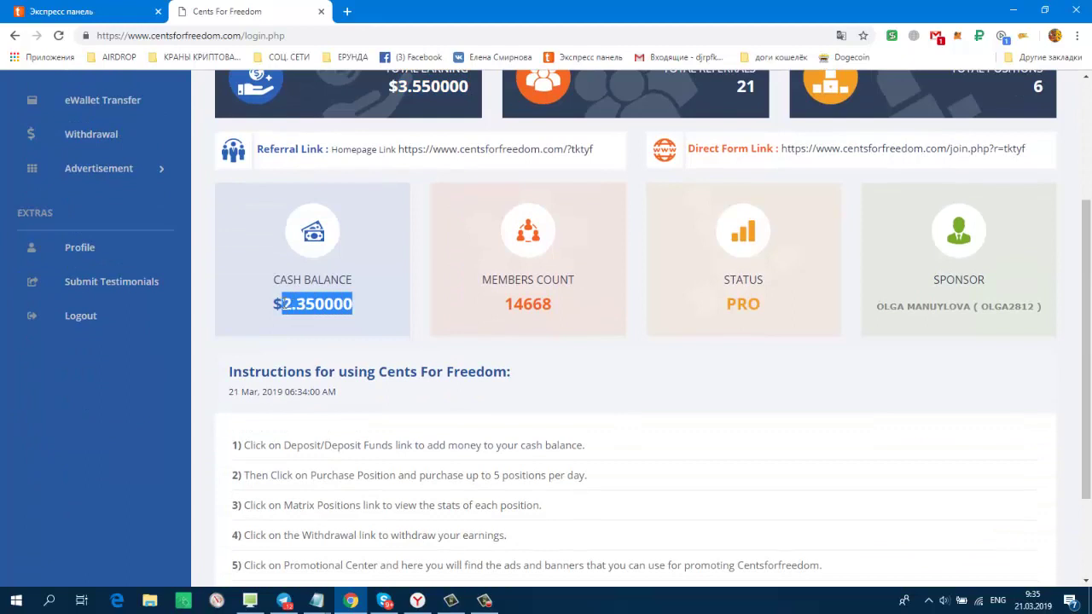
{"action": "left_click", "coordinate": [418, 330]}
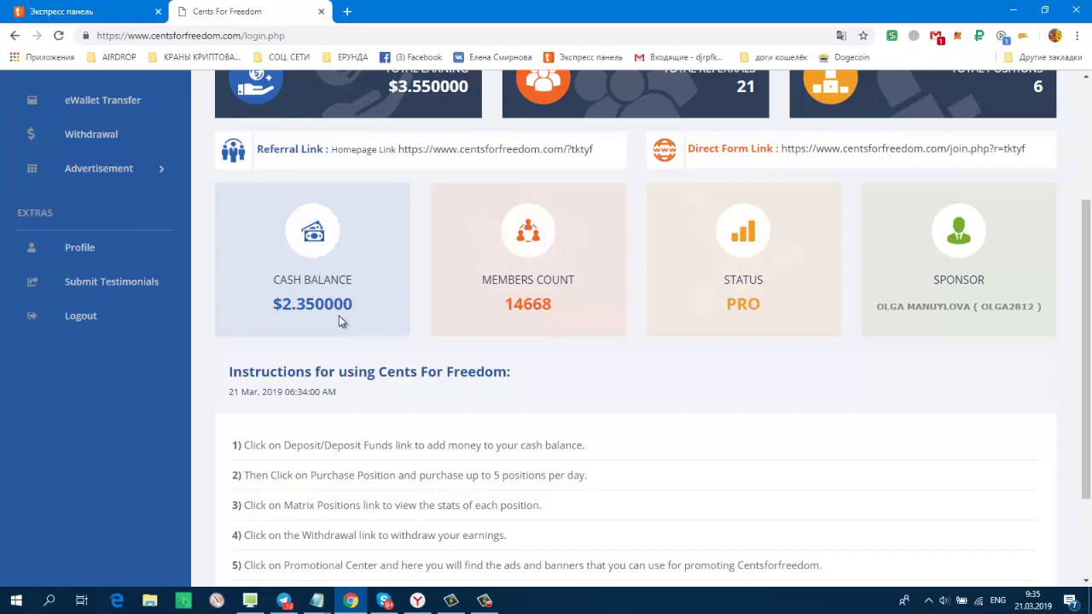
{"action": "left_click_drag", "start_coordinate": [587, 476], "coordinate": [244, 467]}
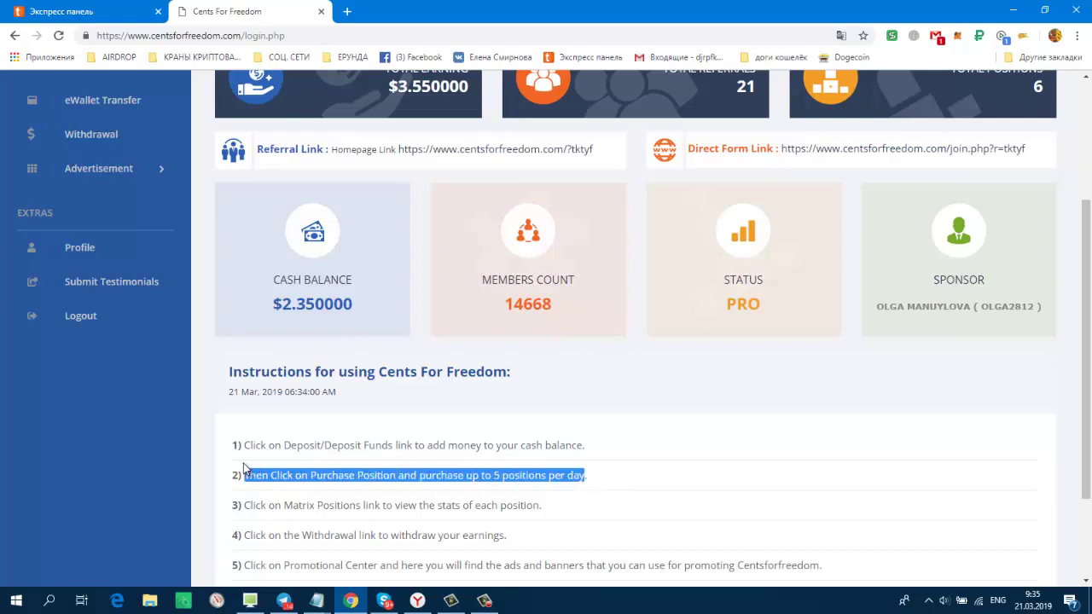
{"action": "left_click", "coordinate": [405, 307]}
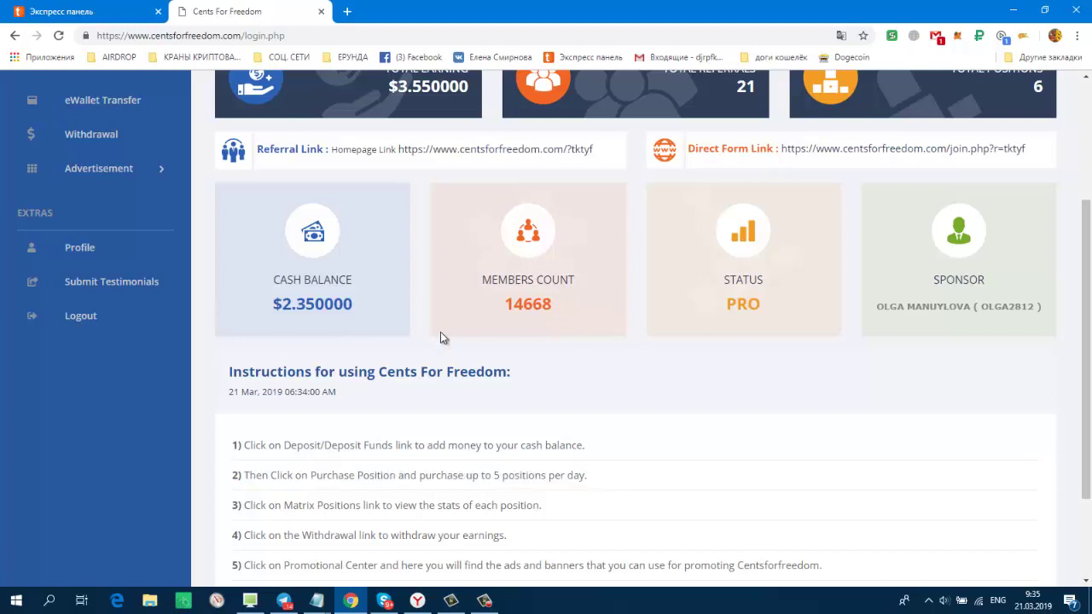
{"action": "scroll", "coordinate": [440, 333], "scroll_direction": "up", "scroll_amount": 3}
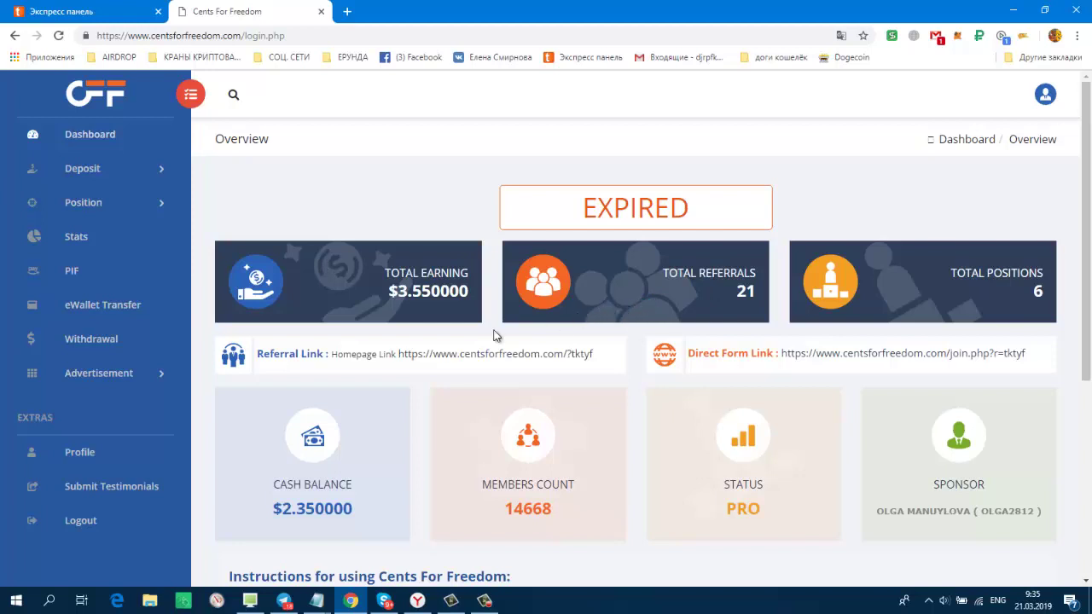
Open the withdrawal page and examine the withdrawal history, including its most recent Pay It Forward entry.
{"action": "left_click", "coordinate": [98, 347]}
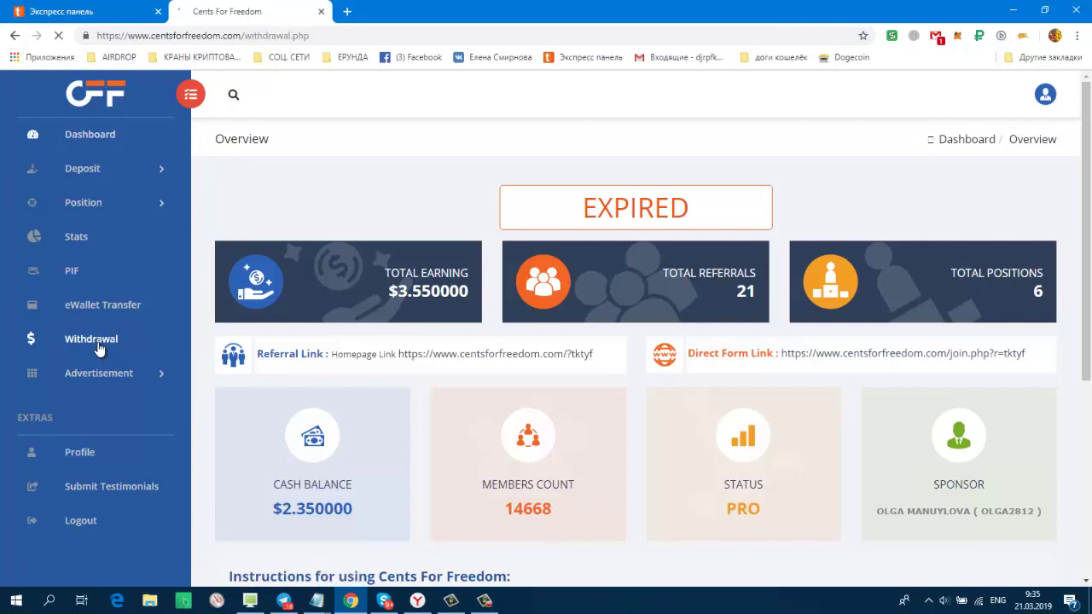
{"action": "scroll", "coordinate": [980, 281], "scroll_direction": "down", "scroll_amount": 3}
{"action": "scroll", "coordinate": [979, 280], "scroll_direction": "down", "scroll_amount": 2}
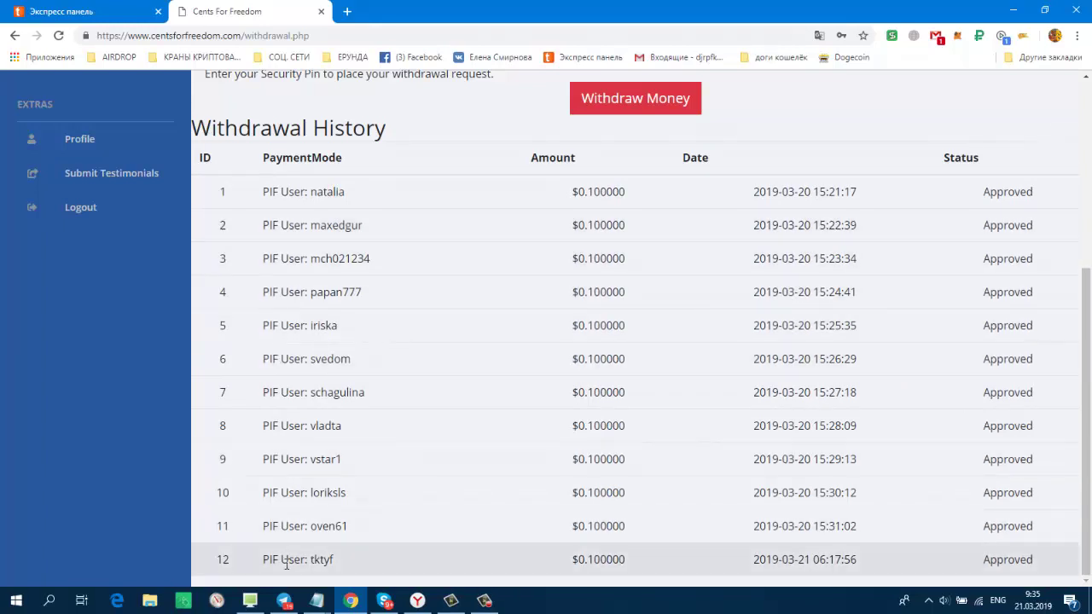
{"action": "left_click_drag", "start_coordinate": [332, 559], "coordinate": [263, 552]}
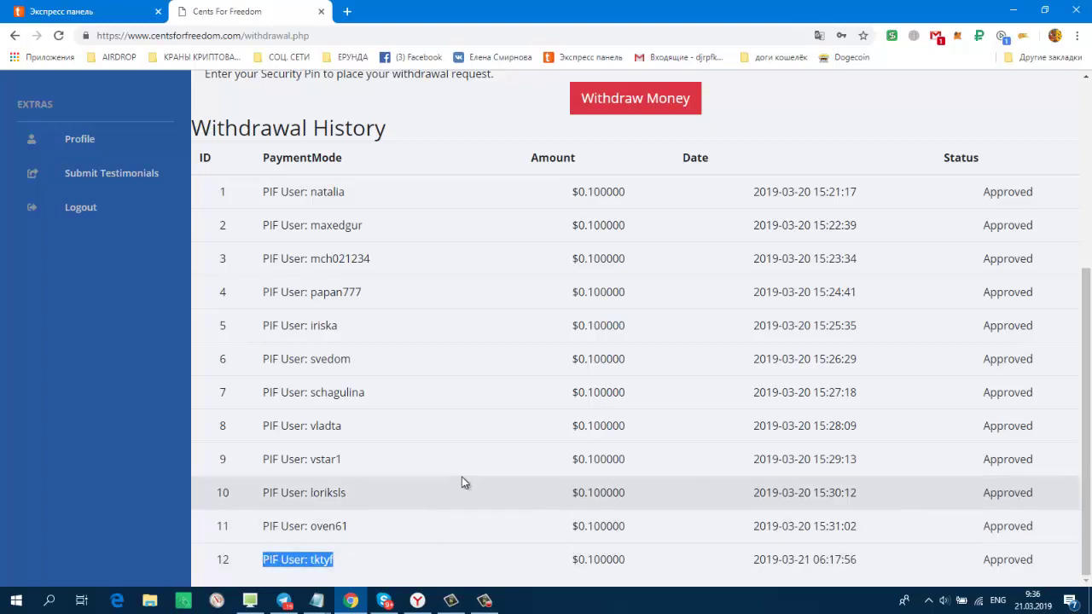
{"action": "scroll", "coordinate": [452, 469], "scroll_direction": "up", "scroll_amount": 3}
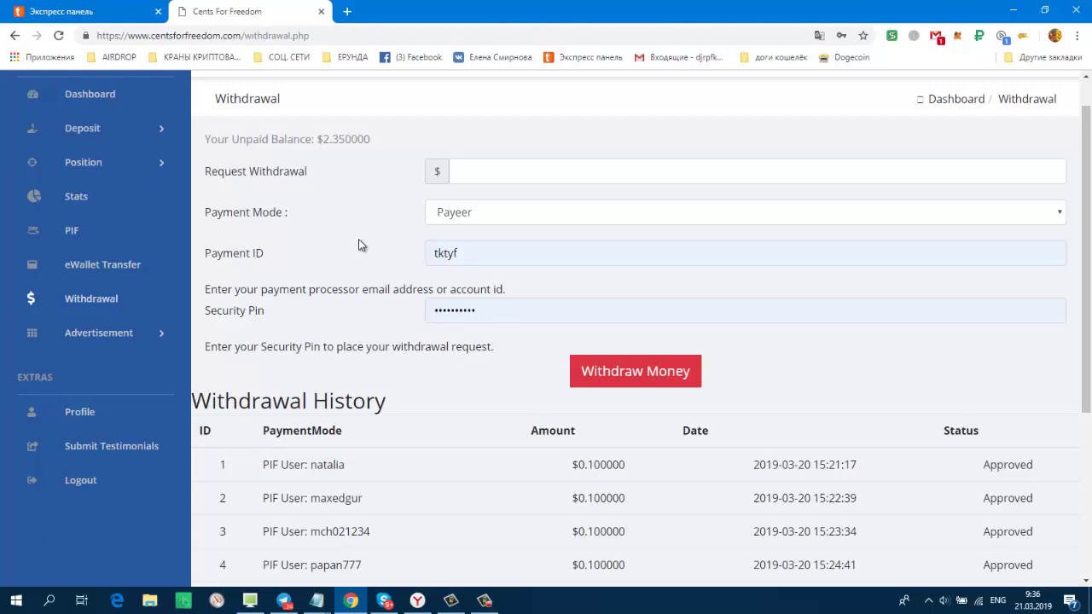
{"action": "scroll", "coordinate": [346, 242], "scroll_direction": "up", "scroll_amount": 1}
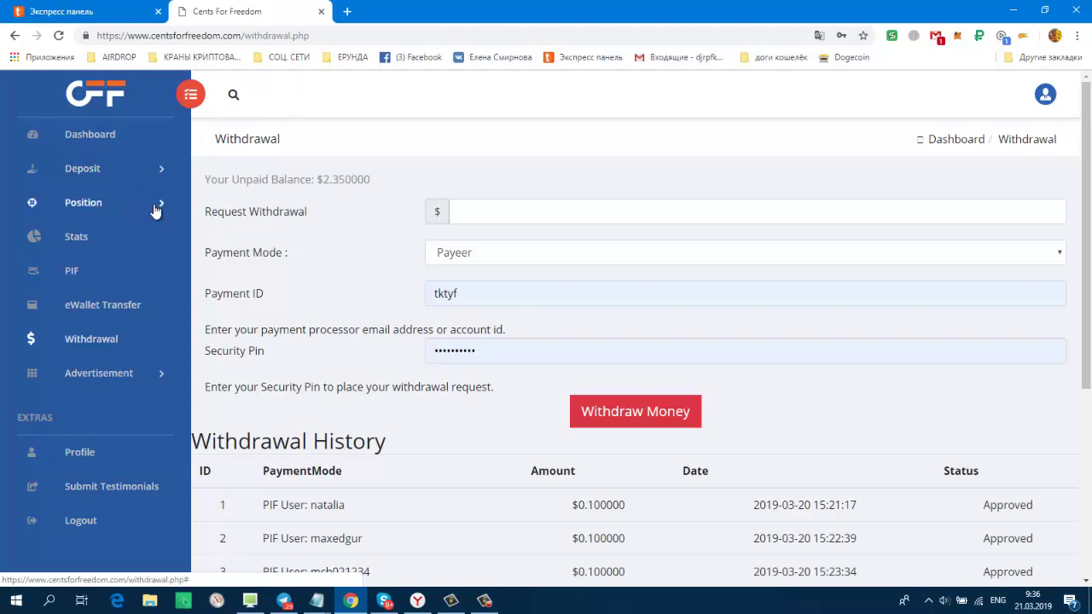
Open the position purchase page and review the subscription offer of 20 positions for $2.
{"action": "left_click", "coordinate": [100, 208]}
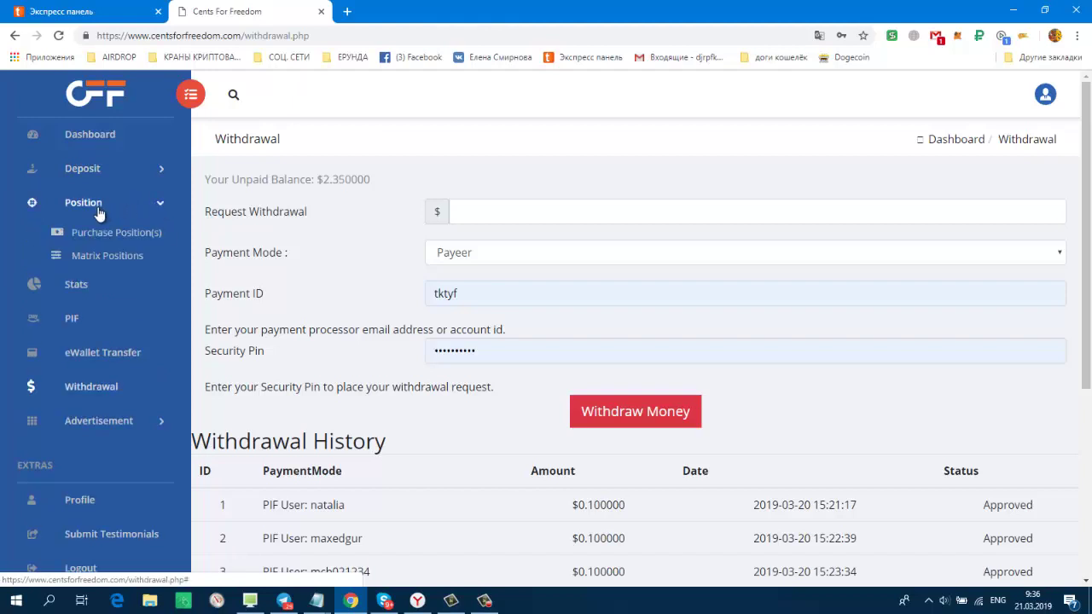
{"action": "left_click", "coordinate": [137, 233]}
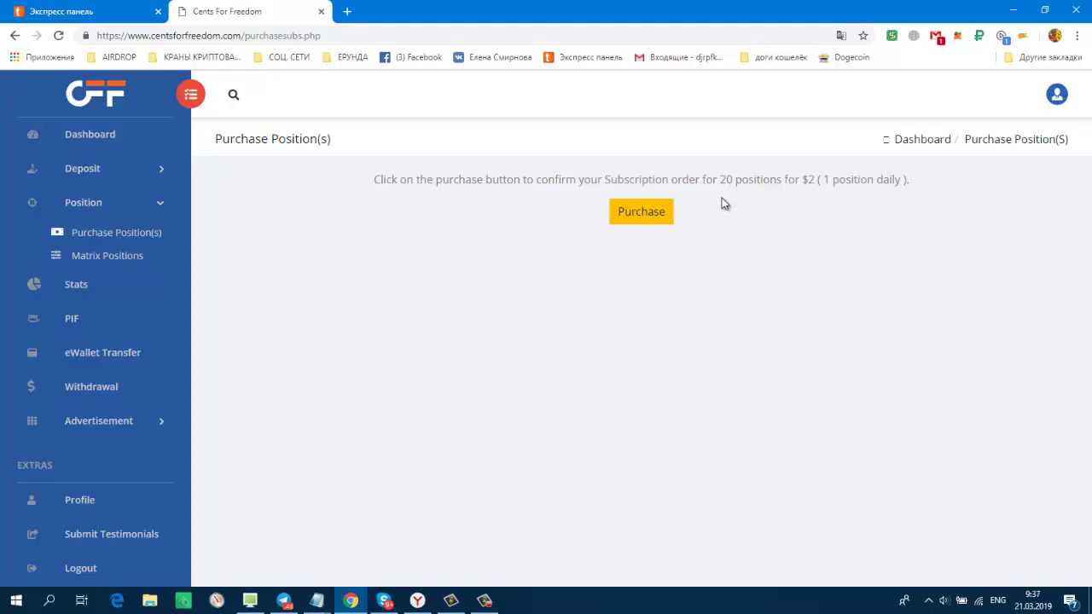
{"action": "left_click", "coordinate": [635, 225]}
Open the list of matrix positions and examine the Level #1 and Level #2 entries.
{"action": "left_click", "coordinate": [91, 257]}
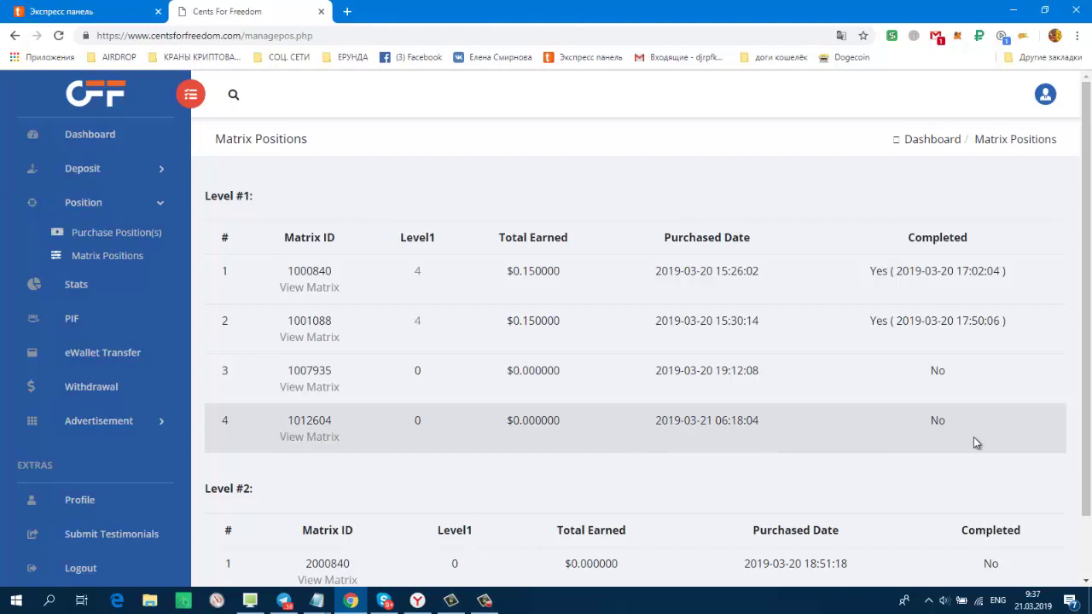
{"action": "scroll", "coordinate": [977, 439], "scroll_direction": "down", "scroll_amount": 1}
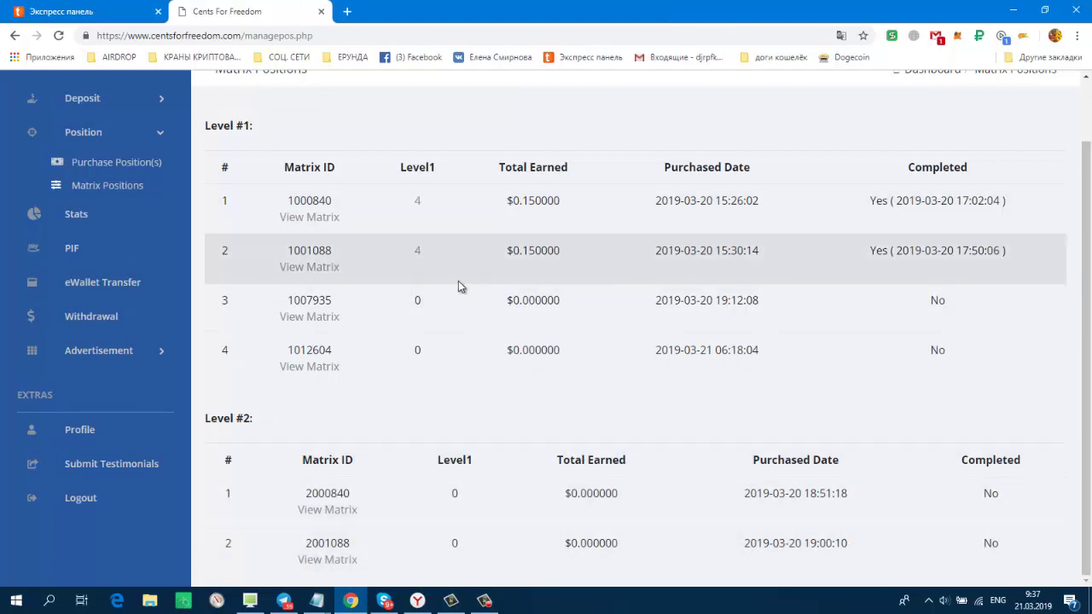
{"action": "scroll", "coordinate": [458, 286], "scroll_direction": "up", "scroll_amount": 1}
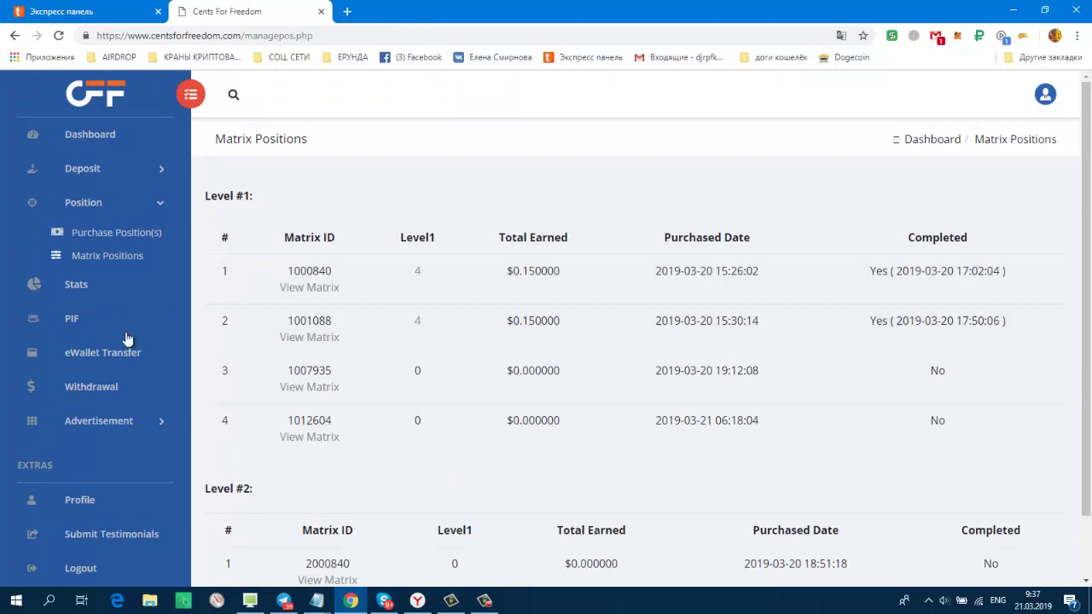
Dismiss the advertisement and buy a Level #1 position for $0.10 through PIF for the account's own username, paying from the account balance.
{"action": "left_click", "coordinate": [82, 320]}
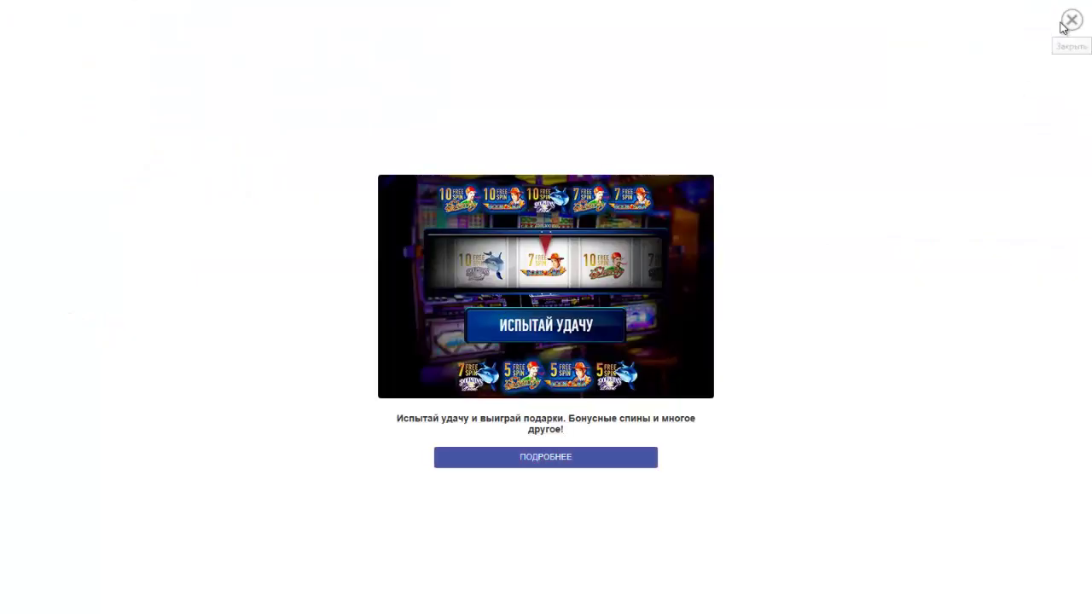
{"action": "left_click", "coordinate": [1066, 25]}
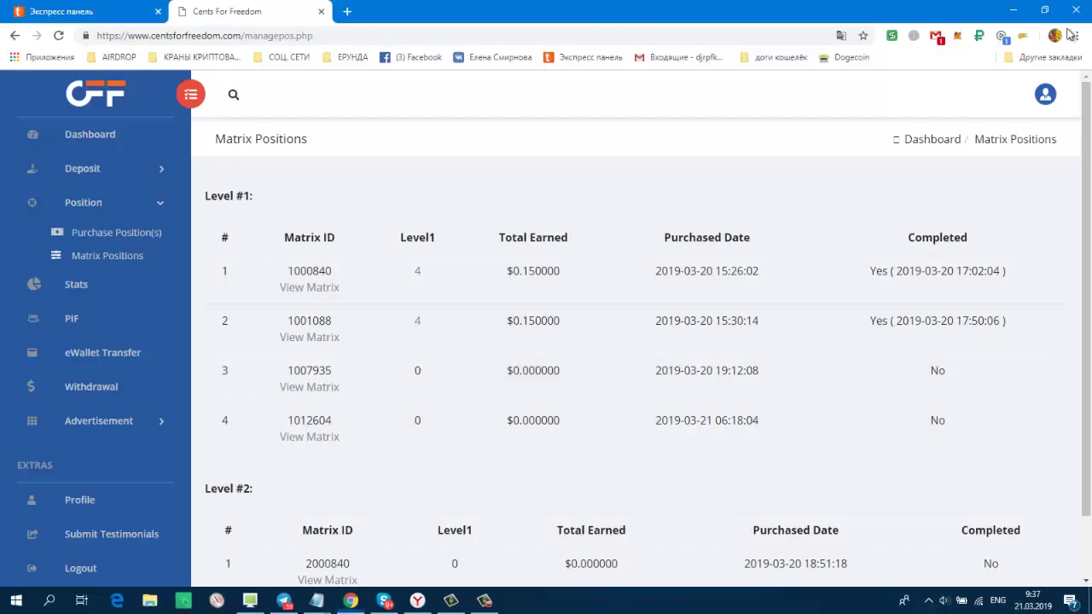
{"action": "left_click", "coordinate": [72, 321]}
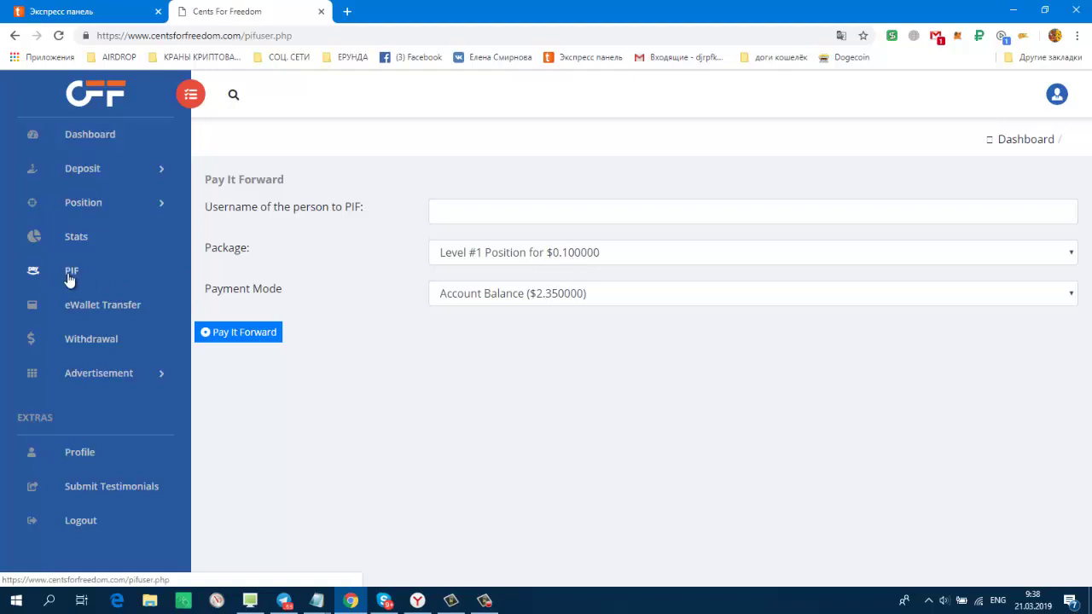
{"action": "left_click", "coordinate": [471, 205]}
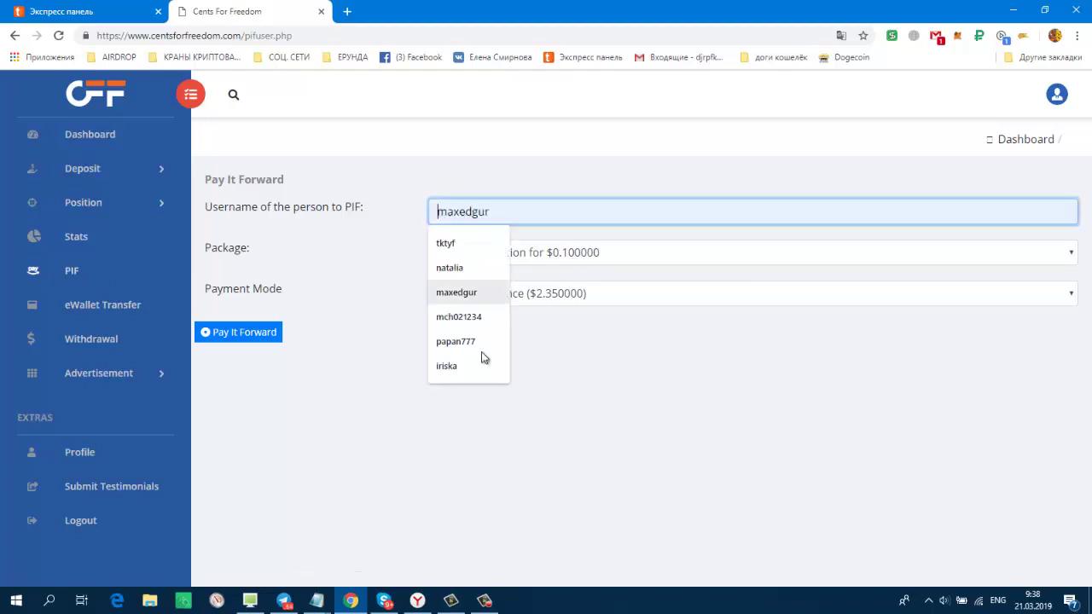
{"action": "left_click", "coordinate": [446, 245]}
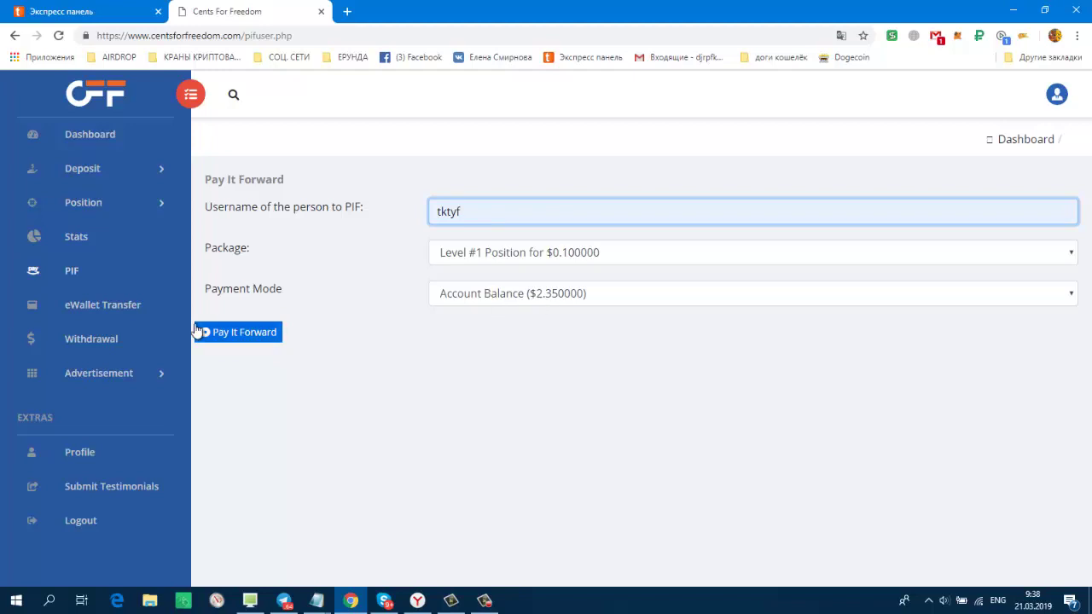
{"action": "left_click", "coordinate": [243, 336]}
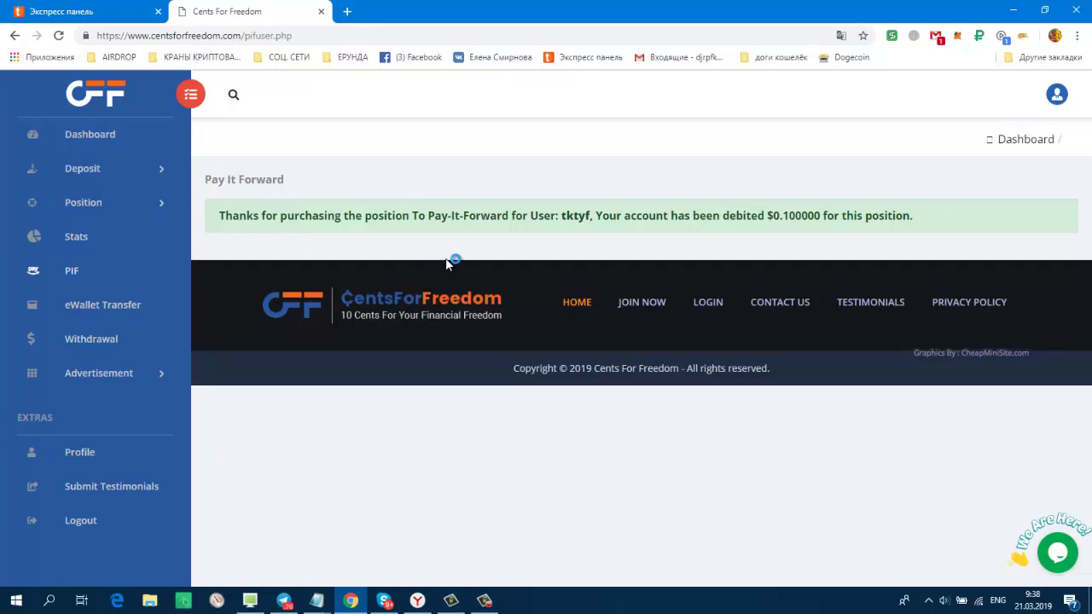
Buy a second Level #1 position for $0.10 through PIF for the same username, paying from the account balance.
{"action": "left_click", "coordinate": [75, 273]}
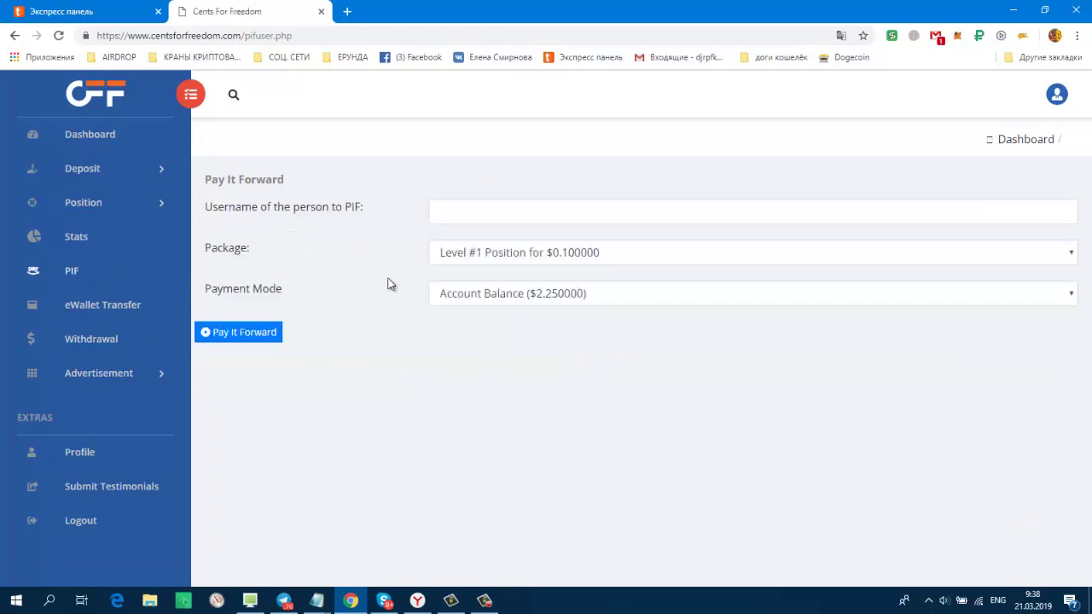
{"action": "left_click", "coordinate": [465, 217]}
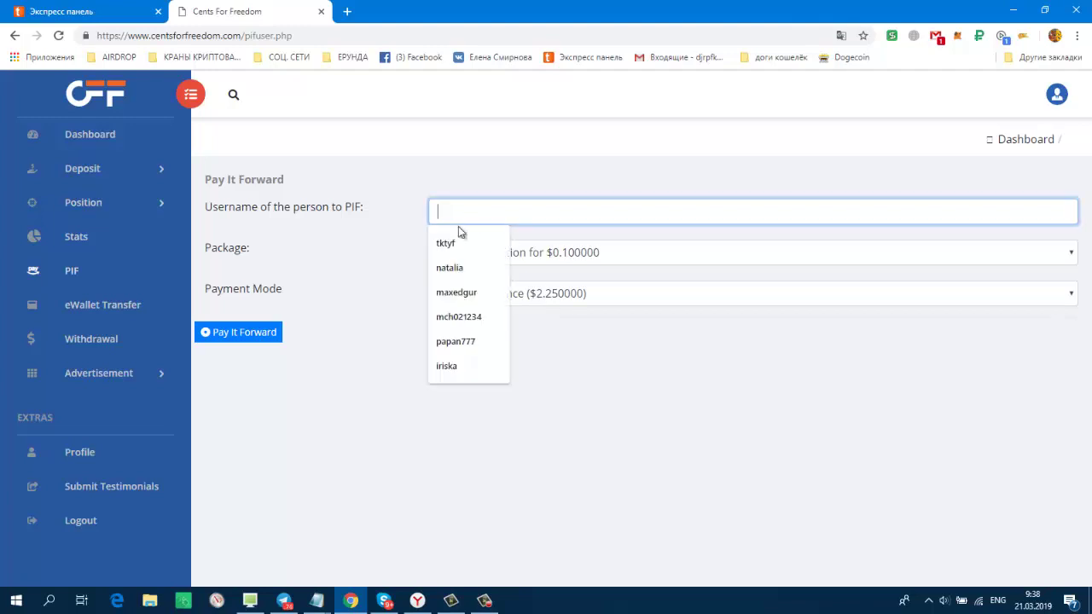
{"action": "left_click", "coordinate": [464, 244]}
{"action": "left_click", "coordinate": [237, 335]}
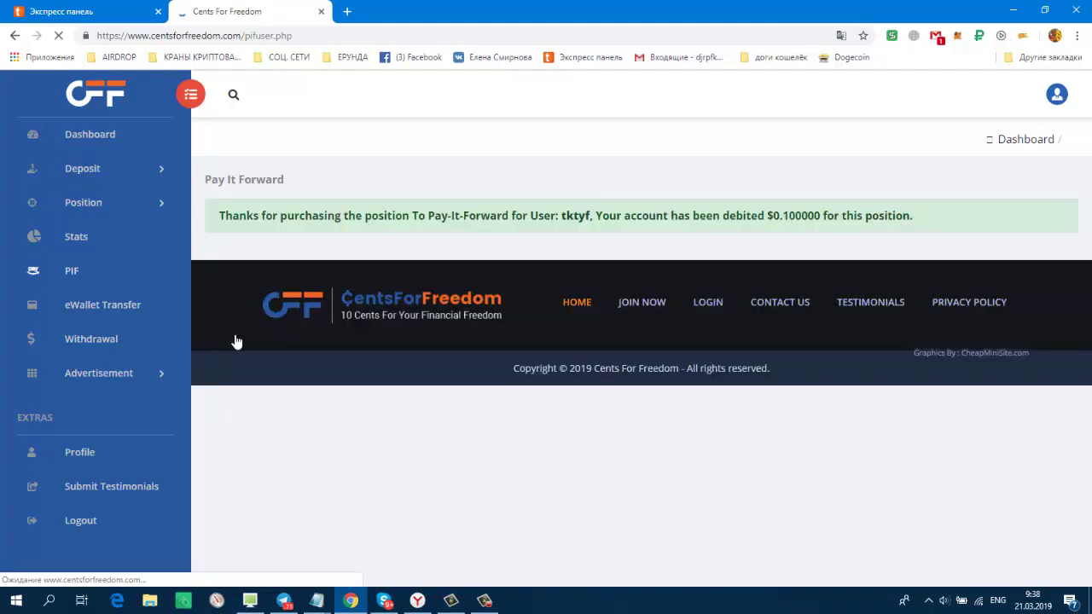
Buy a third position through PIF for the same username, with the Level #1 package for $0.10 and the account balance as payment mode.
{"action": "left_click", "coordinate": [71, 272]}
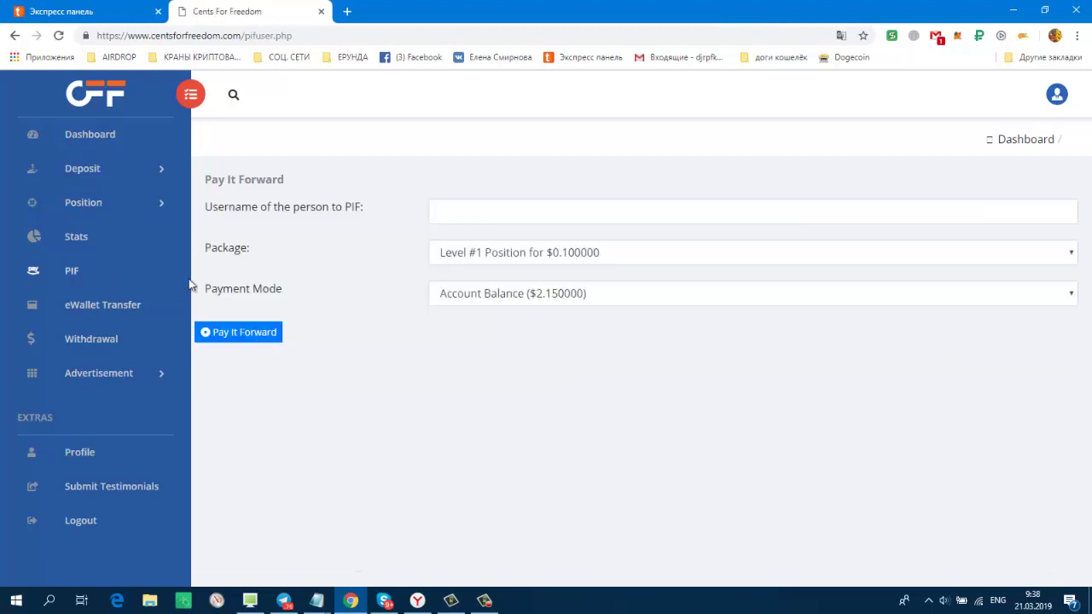
{"action": "left_click", "coordinate": [458, 212]}
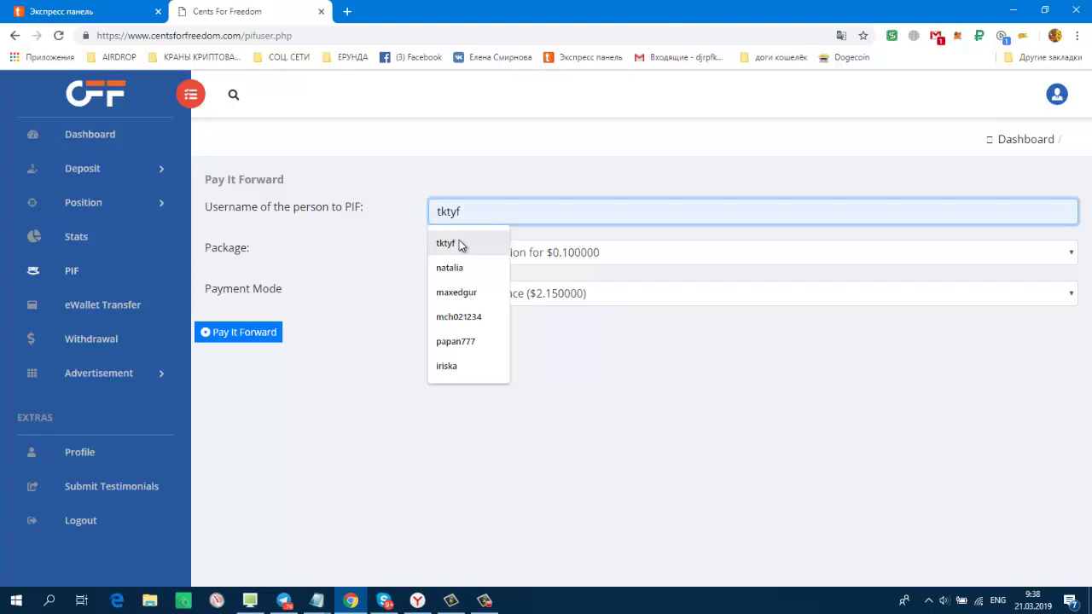
{"action": "left_click", "coordinate": [458, 245]}
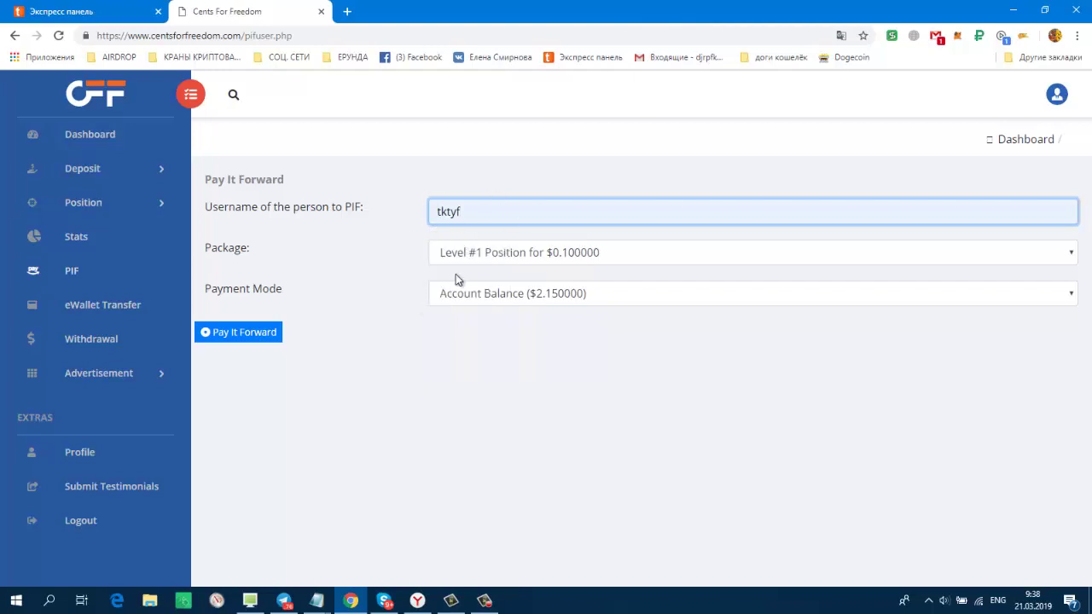
{"action": "left_click", "coordinate": [724, 250]}
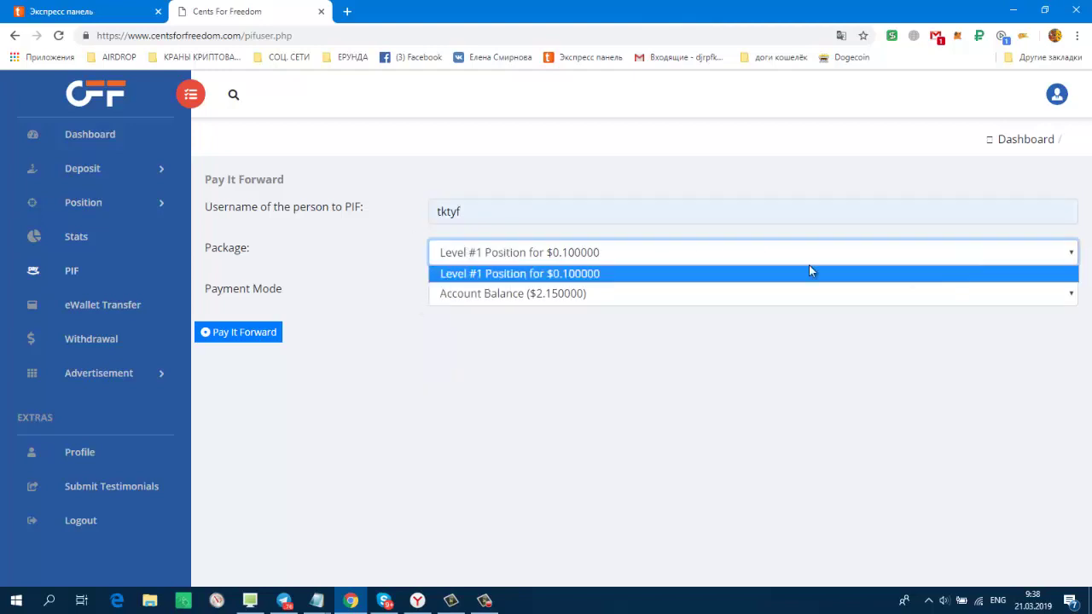
{"action": "left_click", "coordinate": [711, 402]}
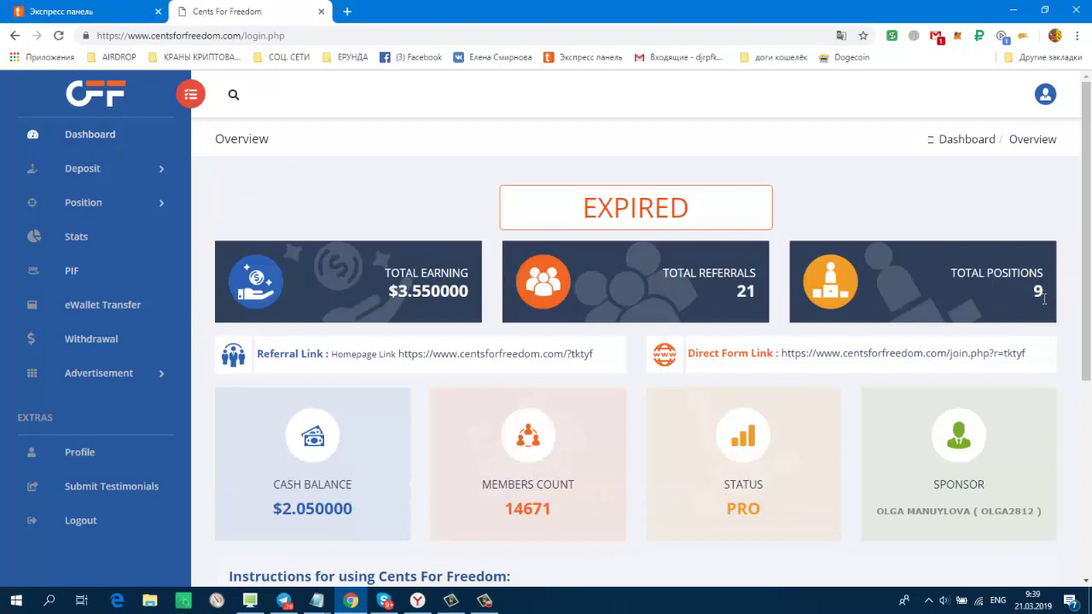
Check the dashboard totals and review the newly purchased entries in the list of matrix positions.
{"action": "scroll", "coordinate": [1040, 298], "scroll_direction": "down", "scroll_amount": 2}
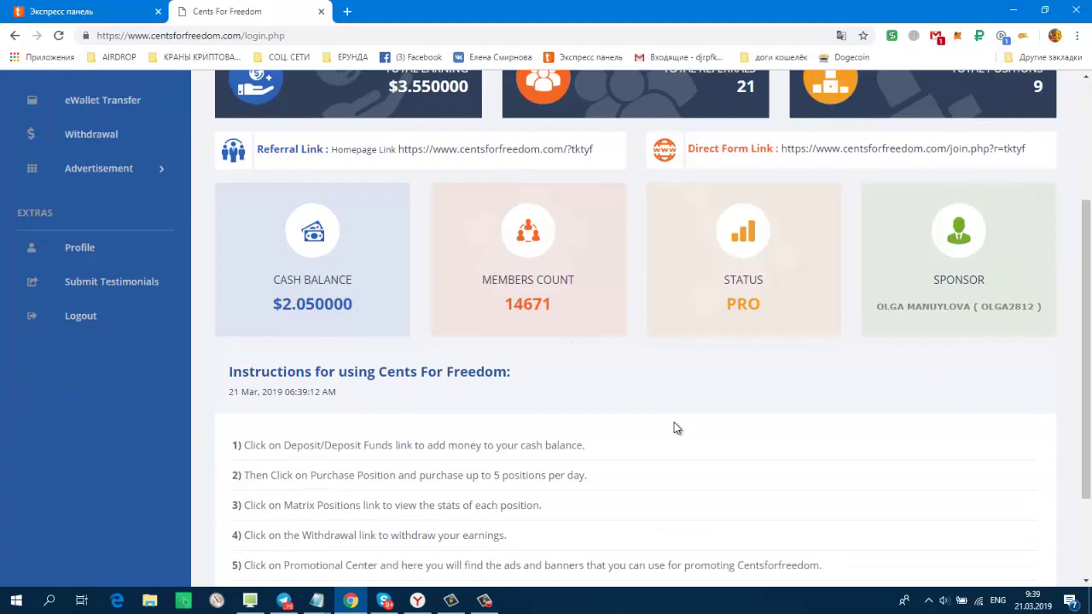
{"action": "scroll", "coordinate": [673, 485], "scroll_direction": "up", "scroll_amount": 2}
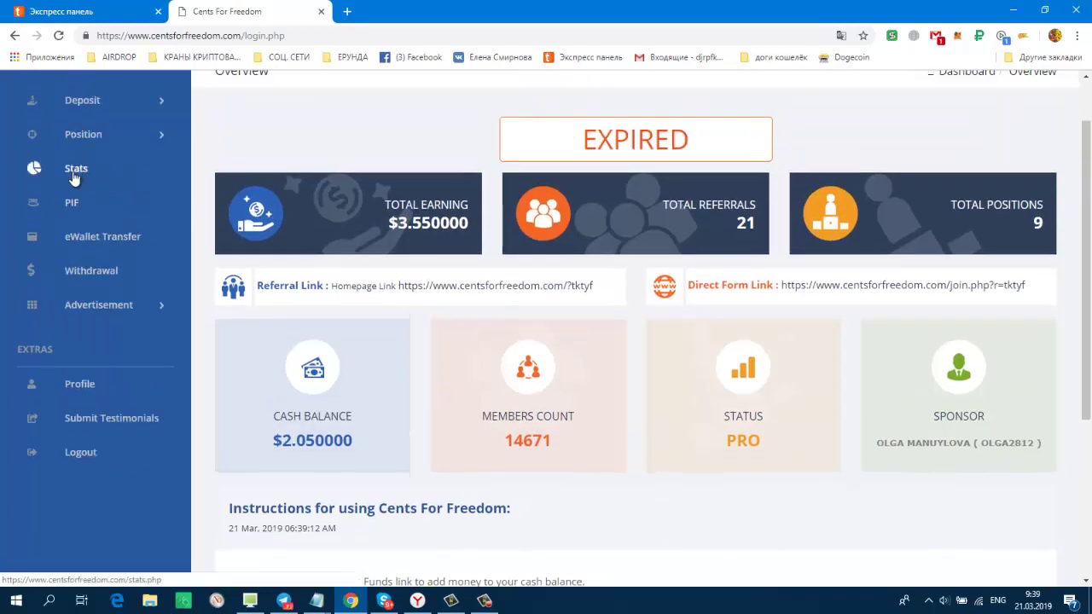
{"action": "left_click", "coordinate": [111, 140]}
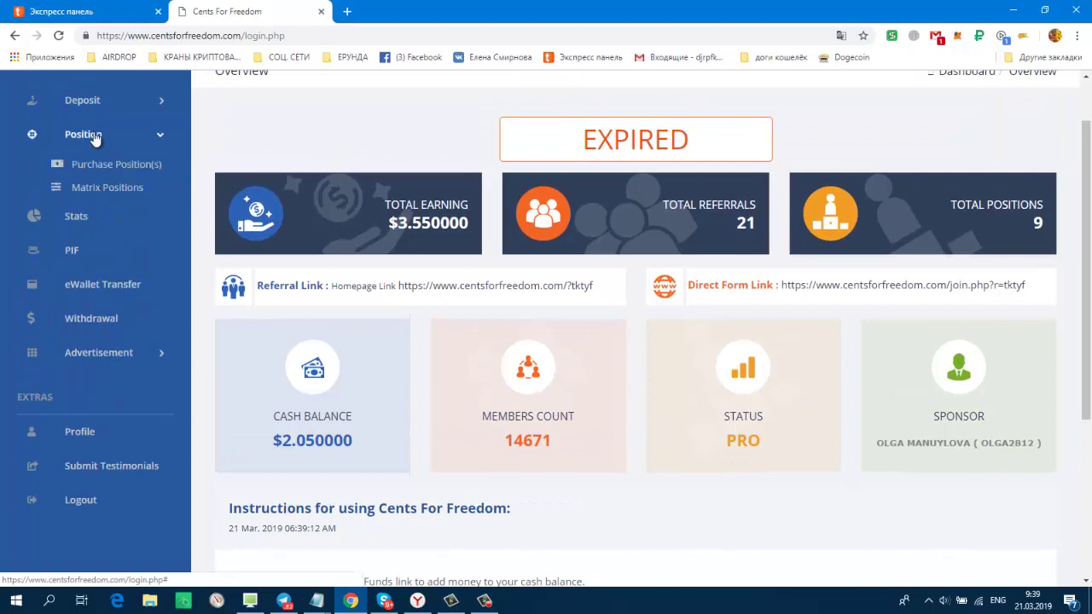
{"action": "left_click", "coordinate": [78, 189]}
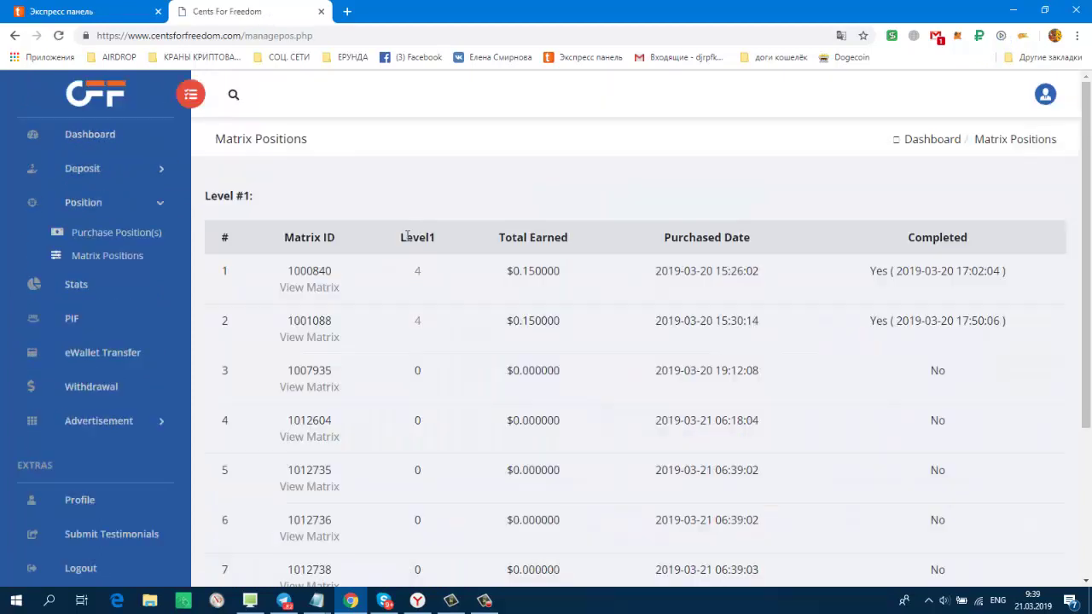
{"action": "scroll", "coordinate": [723, 230], "scroll_direction": "down", "scroll_amount": 2}
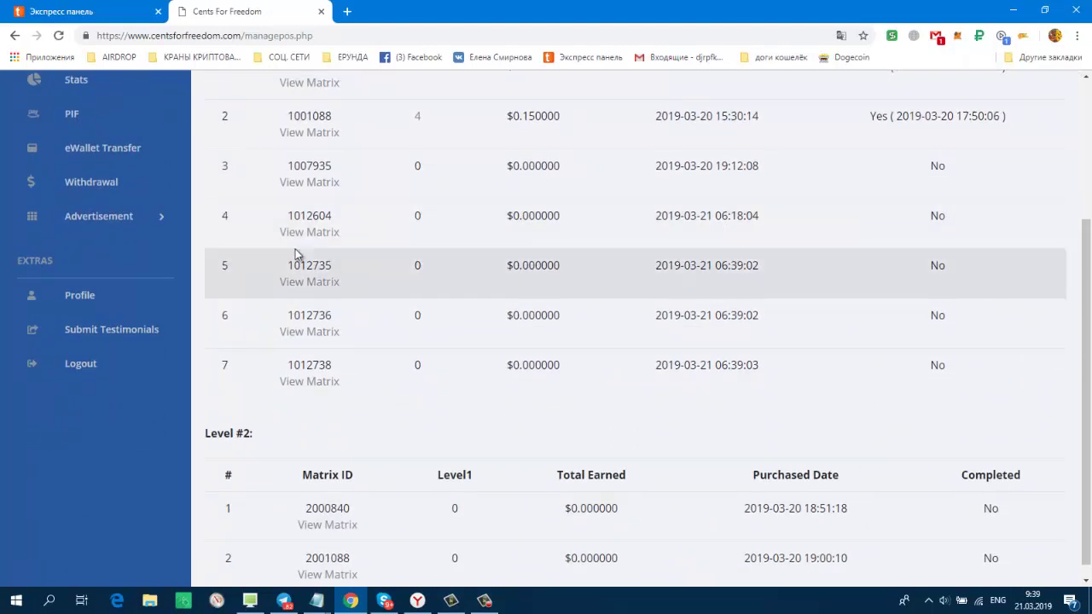
Review the Level #1 and Level #2 matrix position tables, comparing purchase dates, earnings and completion status.
{"action": "scroll", "coordinate": [529, 360], "scroll_direction": "up", "scroll_amount": 1}
{"action": "scroll", "coordinate": [429, 151], "scroll_direction": "up", "scroll_amount": 1}
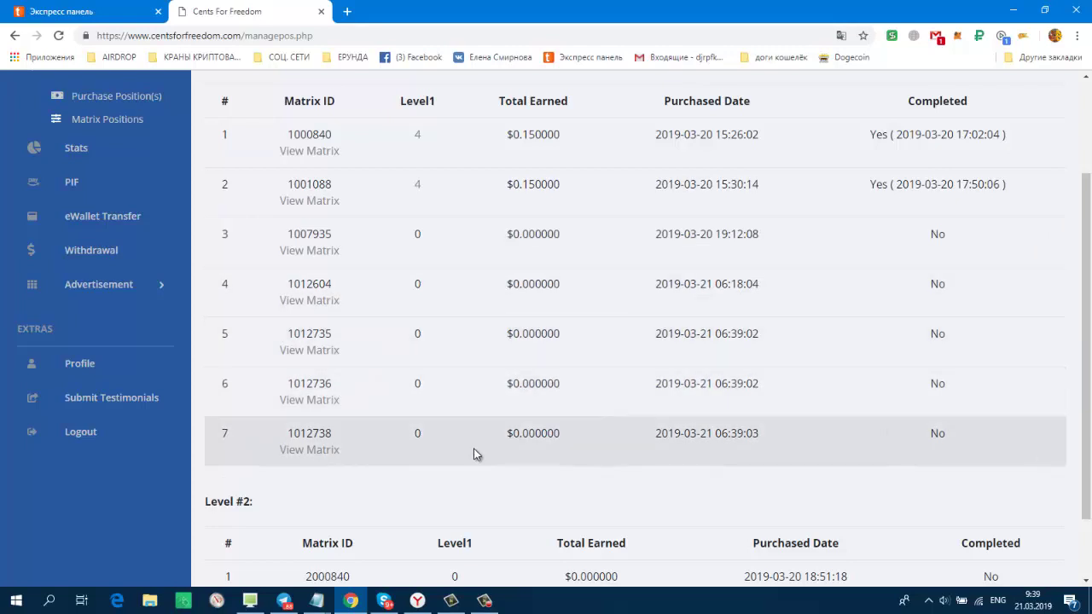
{"action": "scroll", "coordinate": [473, 447], "scroll_direction": "down", "scroll_amount": 1}
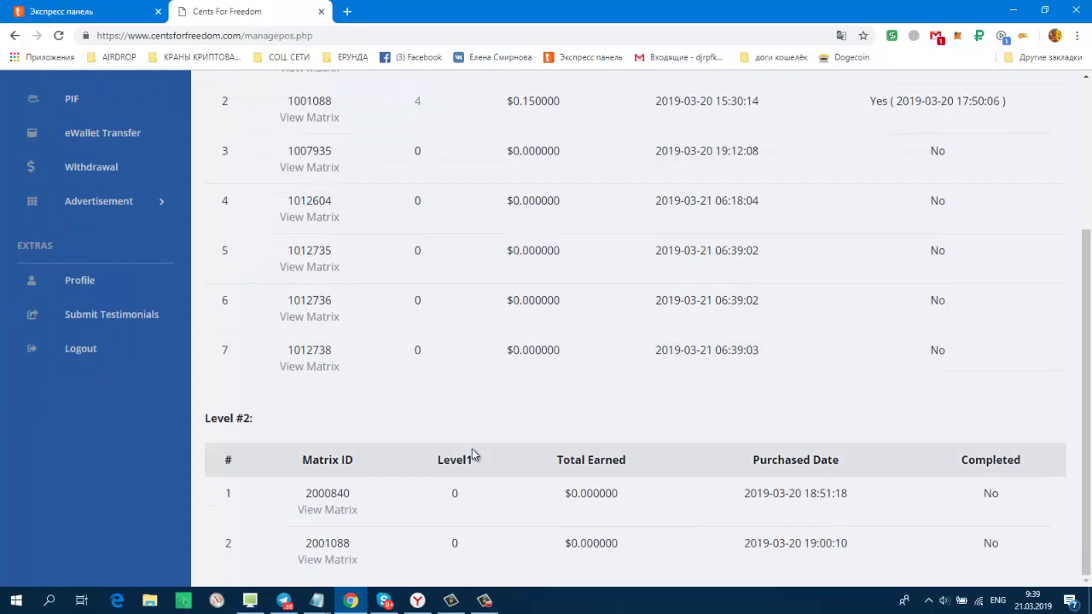
{"action": "scroll", "coordinate": [470, 454], "scroll_direction": "up", "scroll_amount": 3}
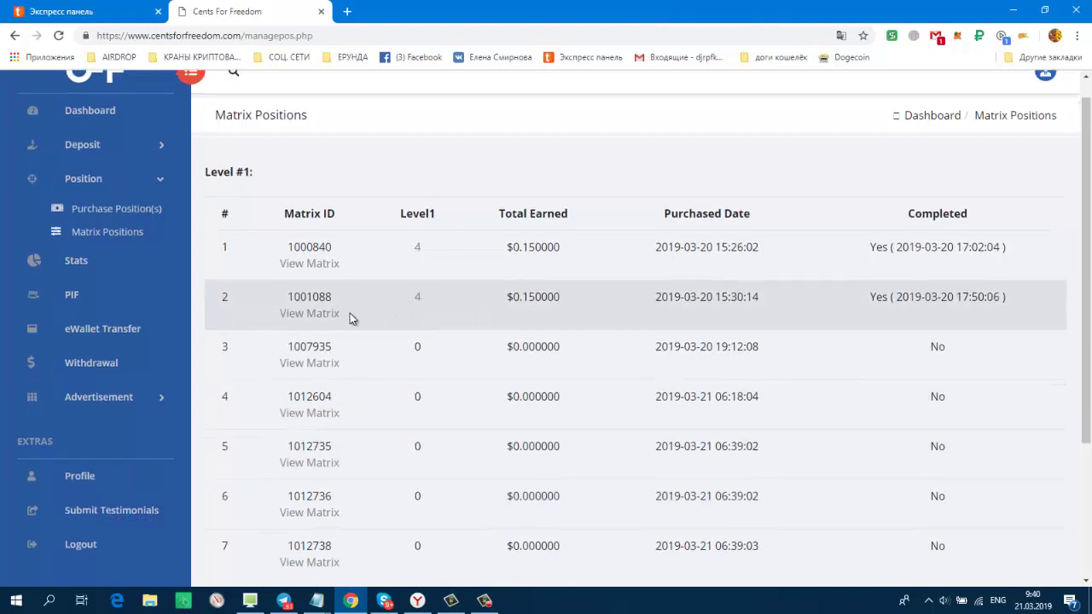
Open the Text Ad advertisement page and look over the available credits and the new-ad form.
{"action": "scroll", "coordinate": [350, 313], "scroll_direction": "down", "scroll_amount": 2}
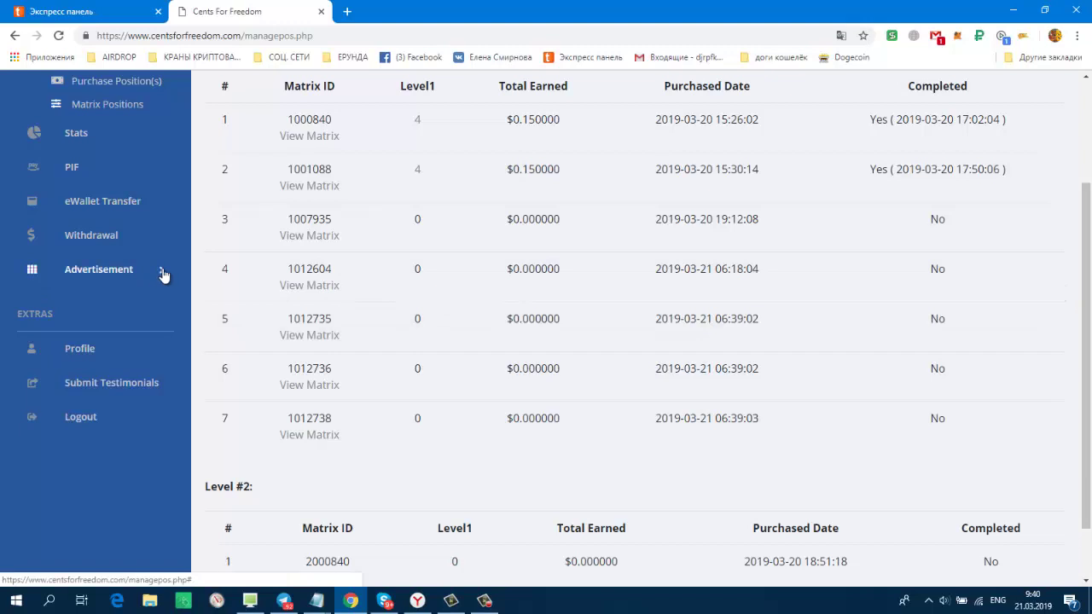
{"action": "left_click", "coordinate": [162, 271]}
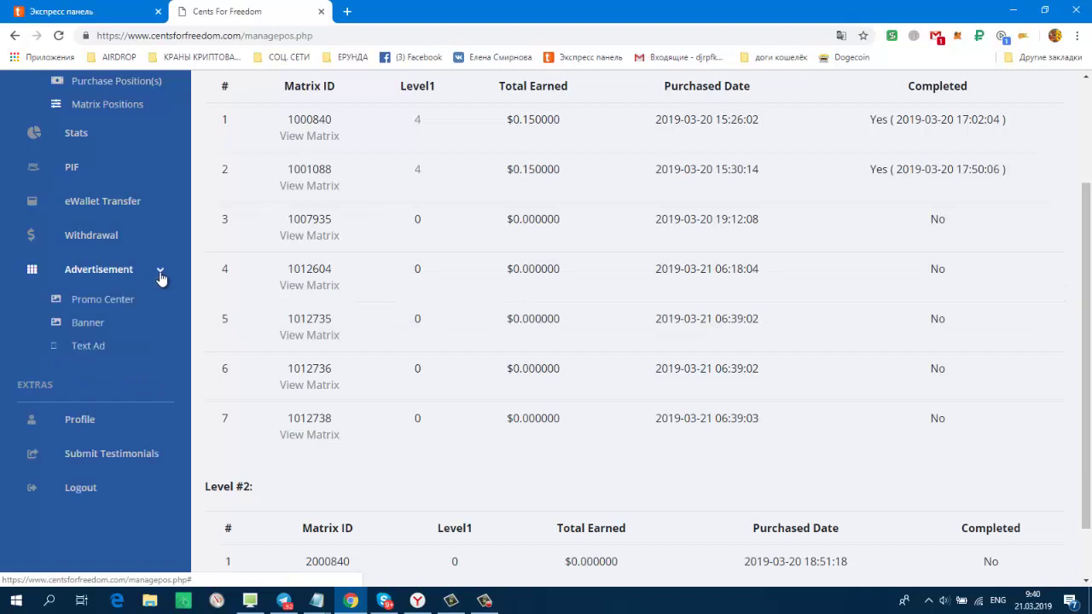
{"action": "left_click", "coordinate": [81, 331]}
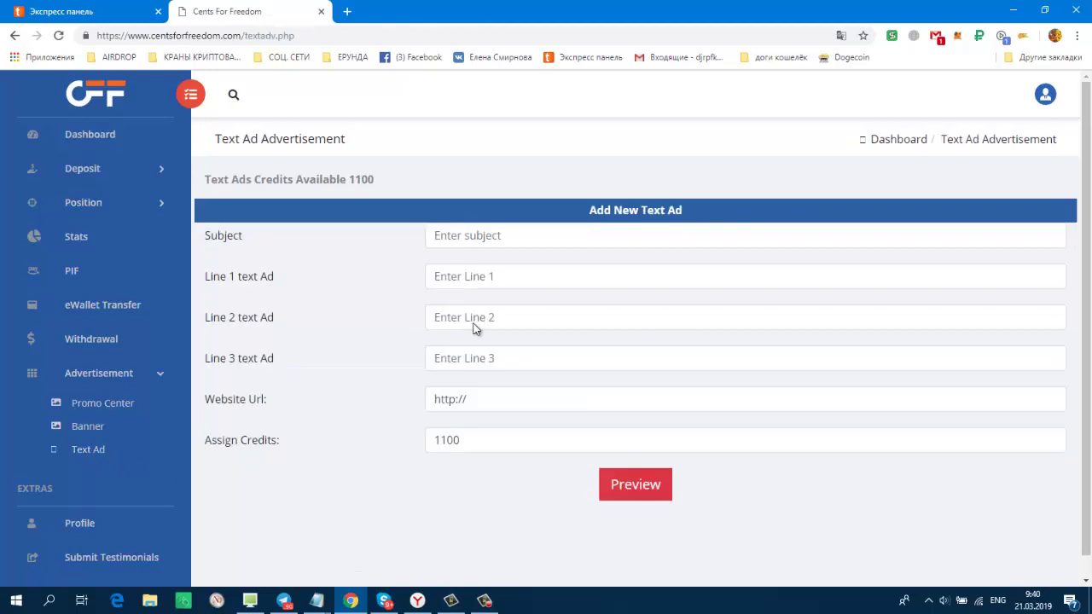
Return to the dashboard and review the account overview with its totals, referral links and cash balance.
{"action": "left_click", "coordinate": [83, 135]}
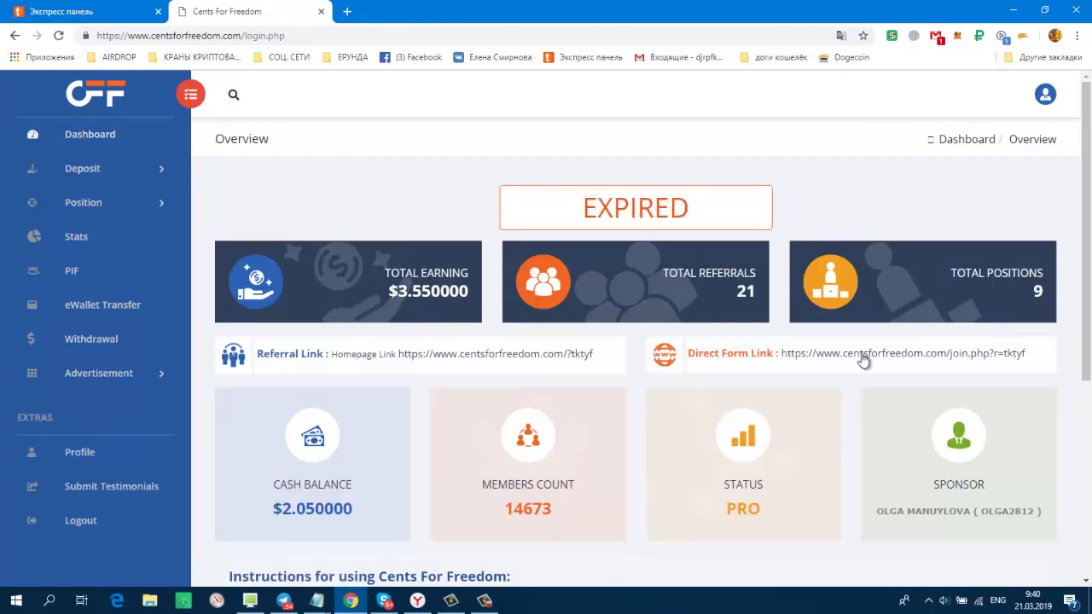
{"action": "scroll", "coordinate": [848, 406], "scroll_direction": "down", "scroll_amount": 3}
{"action": "scroll", "coordinate": [843, 409], "scroll_direction": "up", "scroll_amount": 2}
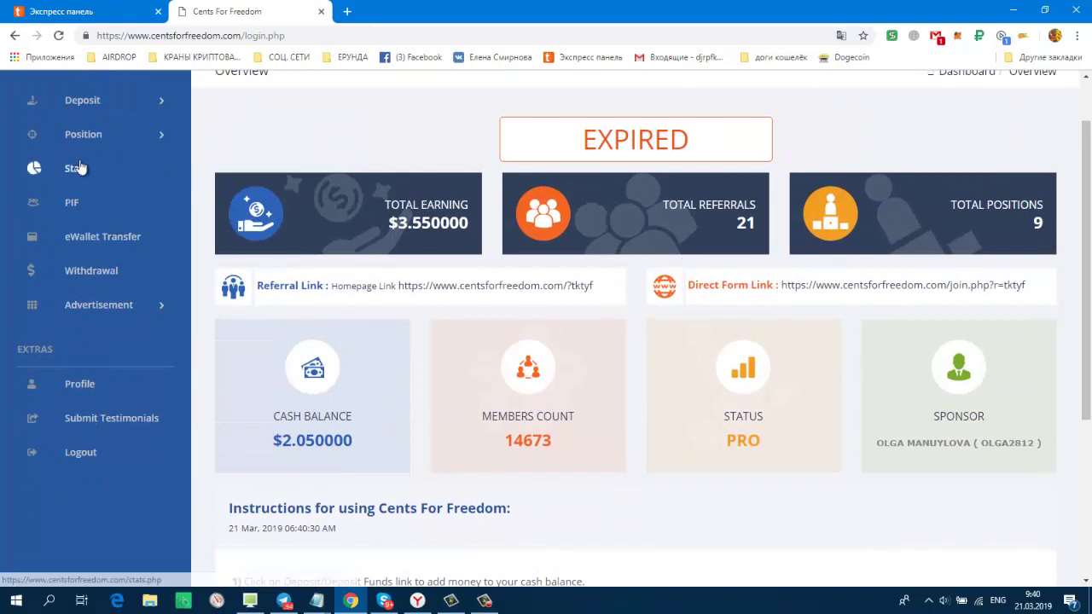
View the account statistics, examine the full list of direct referrals in the downline details, and return to the dashboard.
{"action": "left_click", "coordinate": [75, 171]}
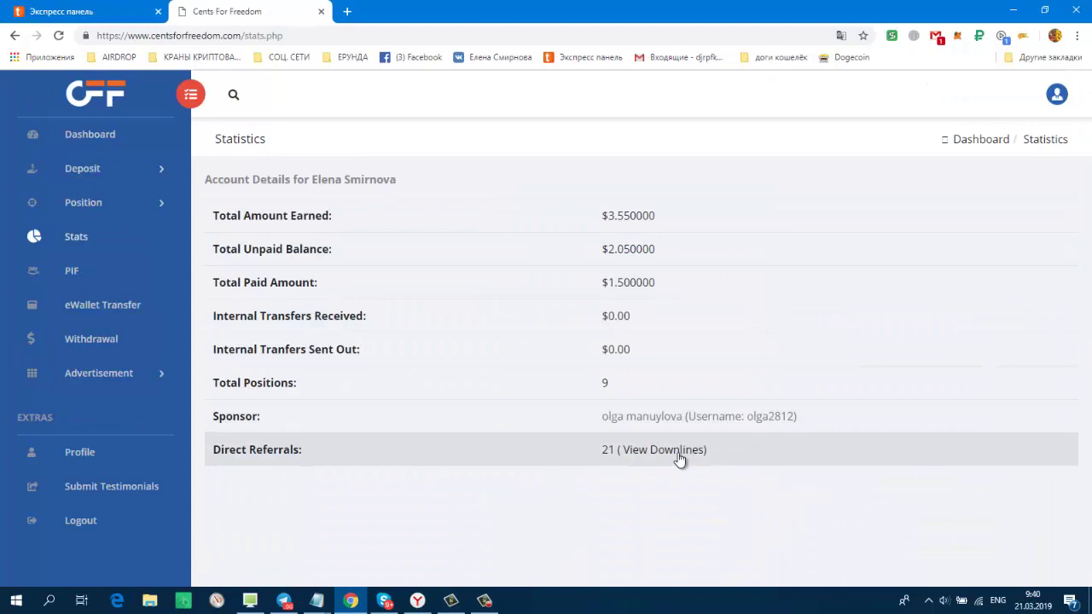
{"action": "left_click", "coordinate": [679, 457]}
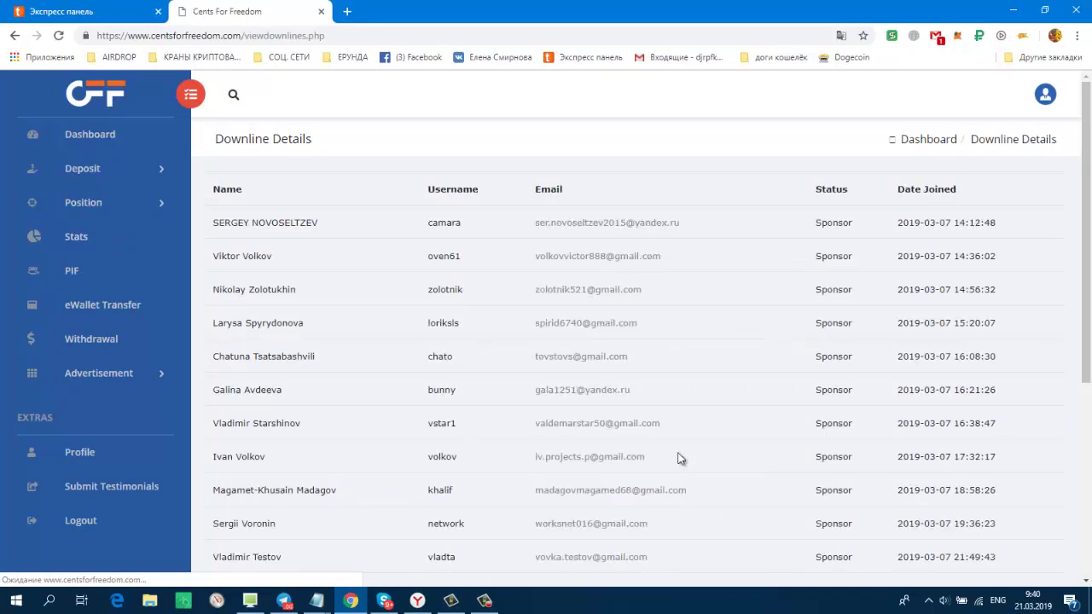
{"action": "scroll", "coordinate": [841, 230], "scroll_direction": "down", "scroll_amount": 4}
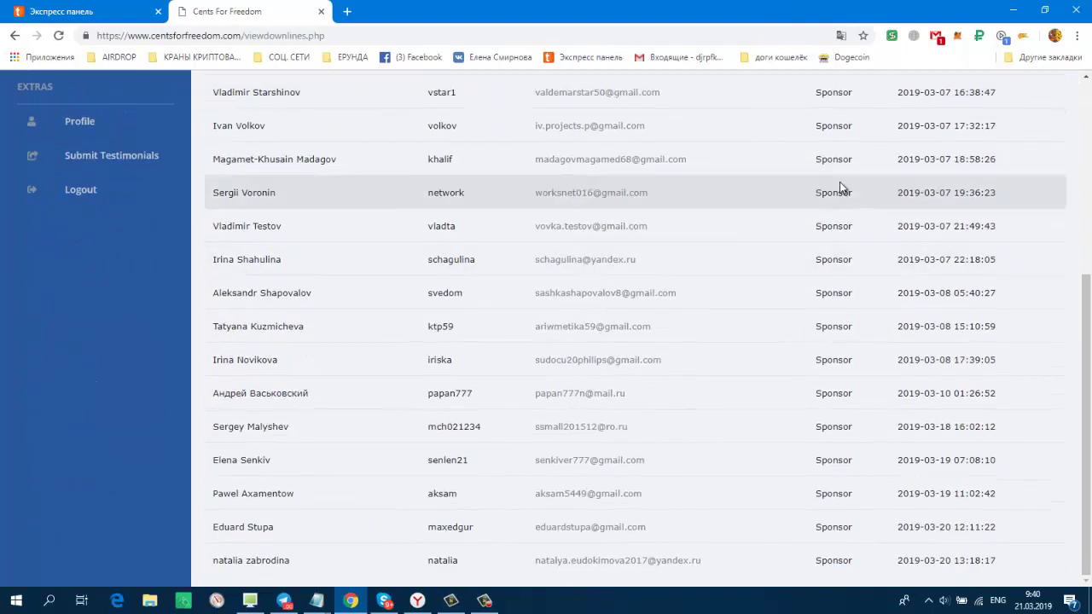
{"action": "scroll", "coordinate": [840, 183], "scroll_direction": "up", "scroll_amount": 2}
{"action": "scroll", "coordinate": [810, 129], "scroll_direction": "up", "scroll_amount": 1}
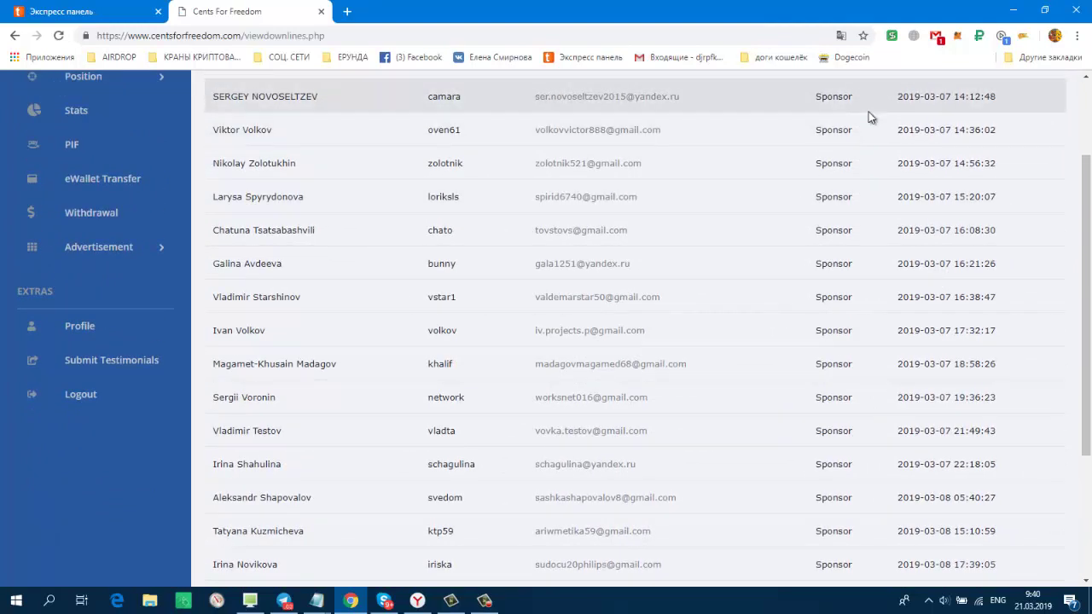
{"action": "scroll", "coordinate": [858, 115], "scroll_direction": "down", "scroll_amount": 3}
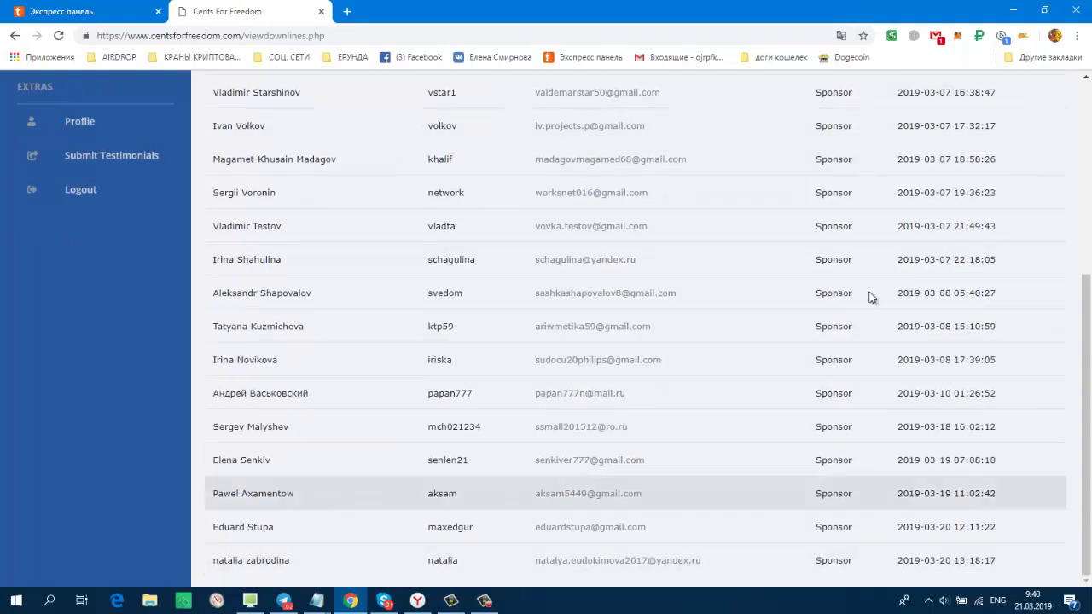
{"action": "scroll", "coordinate": [877, 272], "scroll_direction": "up", "scroll_amount": 4}
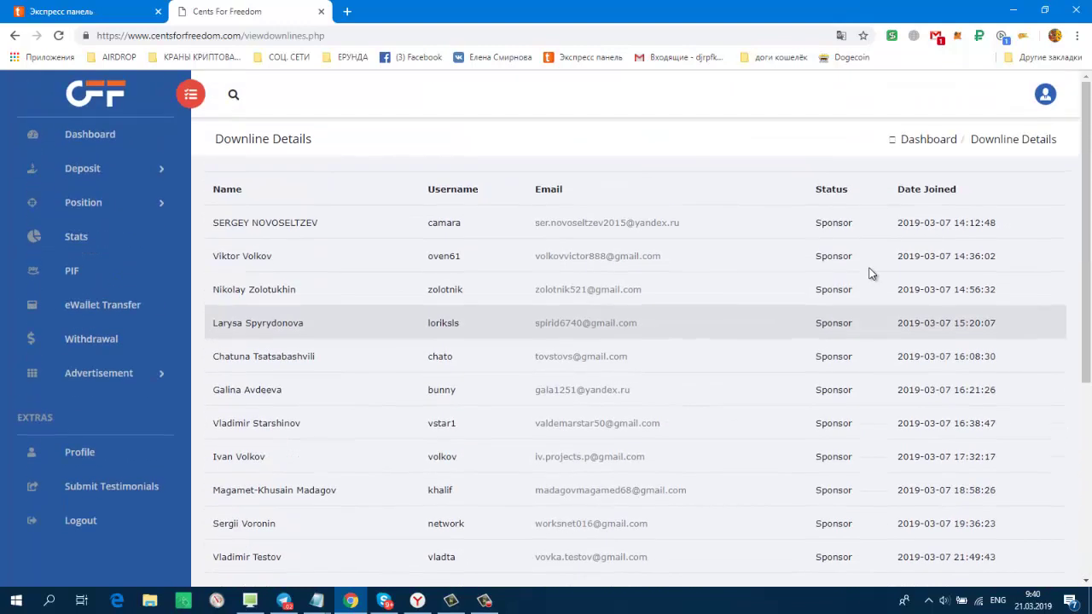
{"action": "scroll", "coordinate": [841, 252], "scroll_direction": "down", "scroll_amount": 4}
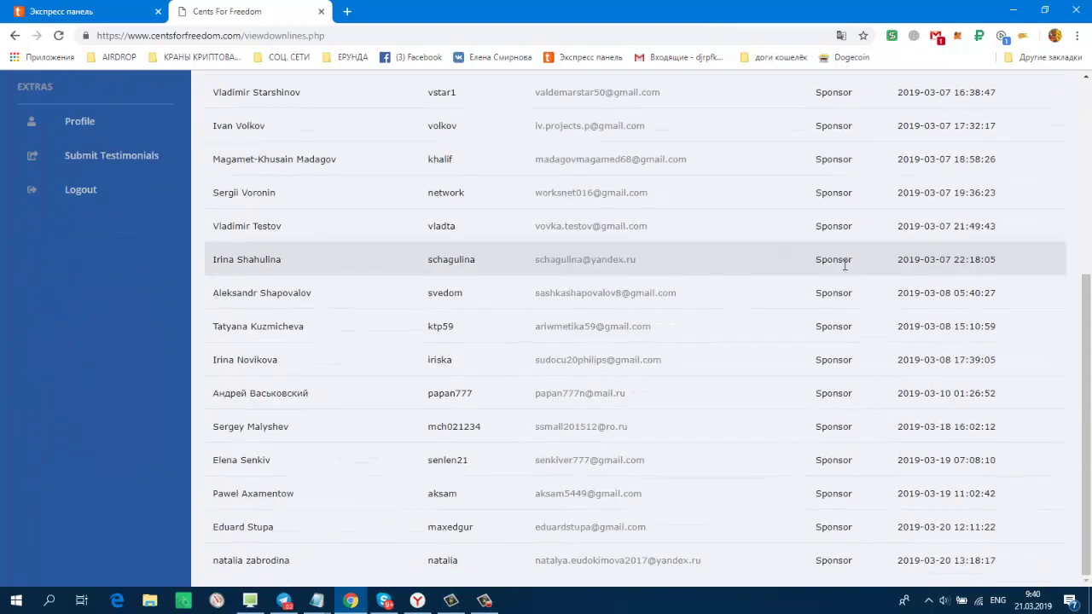
{"action": "scroll", "coordinate": [579, 443], "scroll_direction": "up", "scroll_amount": 4}
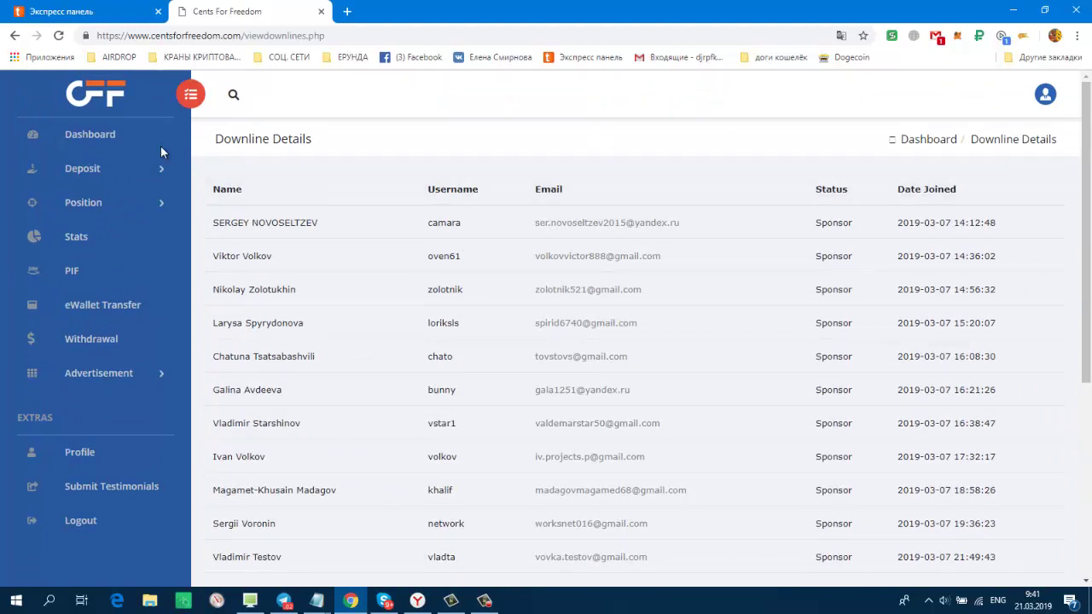
{"action": "left_click", "coordinate": [90, 137]}
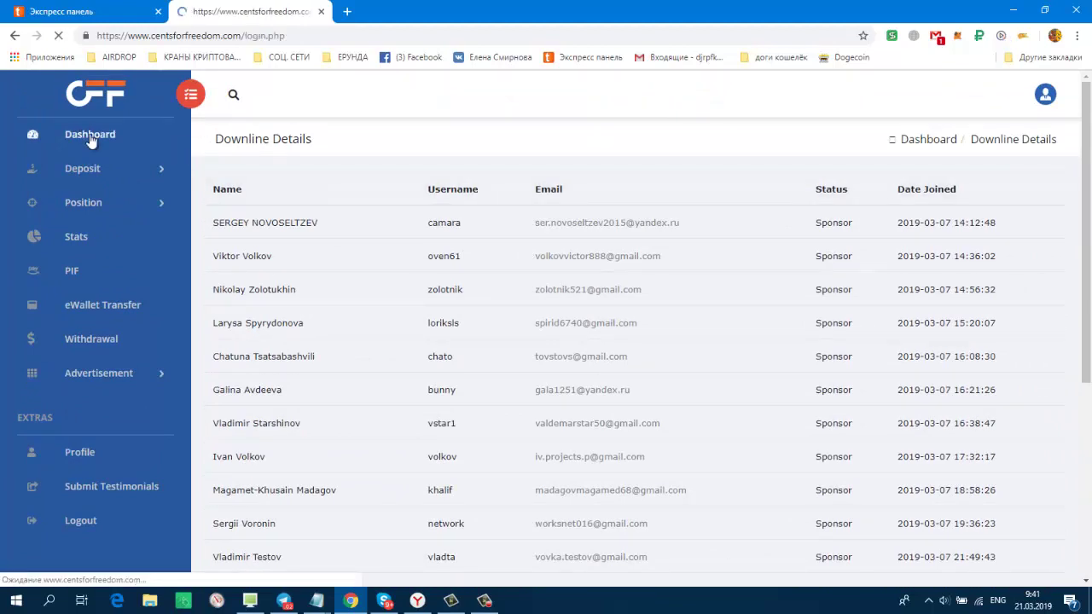